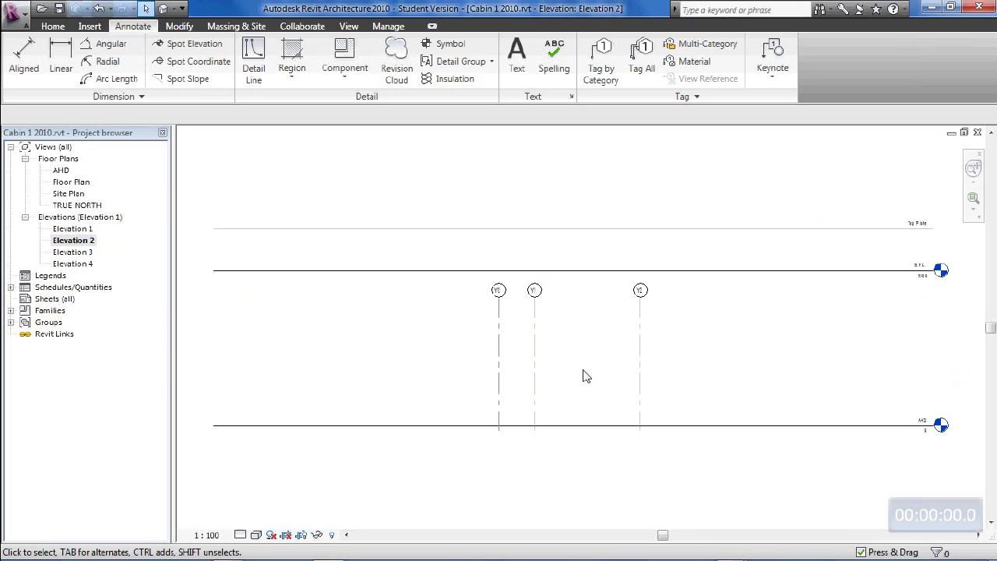
# Adjust the grid lines in Elevation 2 so their heads sit above Top Plate and their lower ends stop just below S.F.L.
pyautogui.click(499, 337)
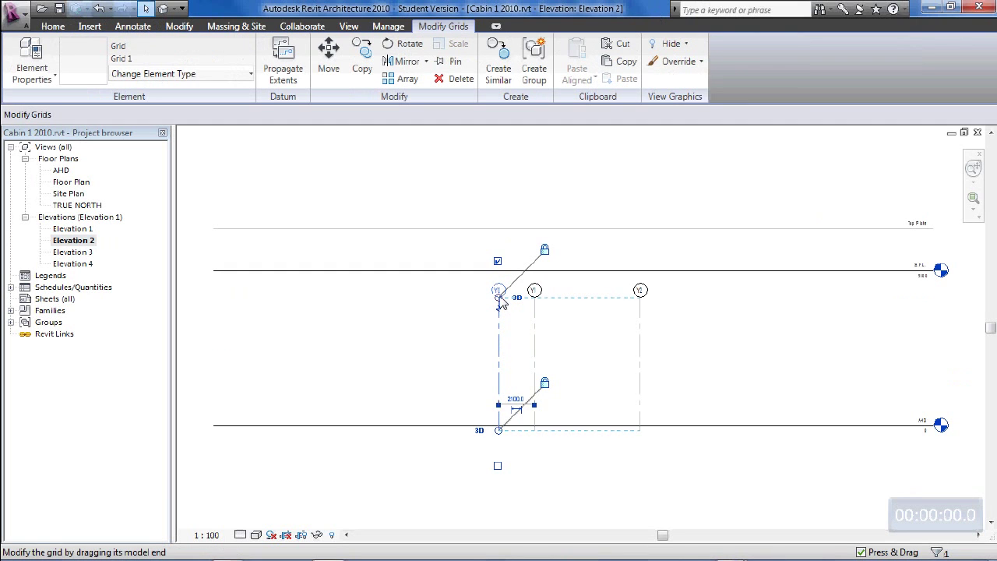
pyautogui.moveTo(498, 304); pyautogui.dragTo(496, 207)
pyautogui.moveTo(501, 435)
pyautogui.mouseDown()
pyautogui.moveTo(501, 292)
pyautogui.moveTo(532, 304)
pyautogui.mouseUp()
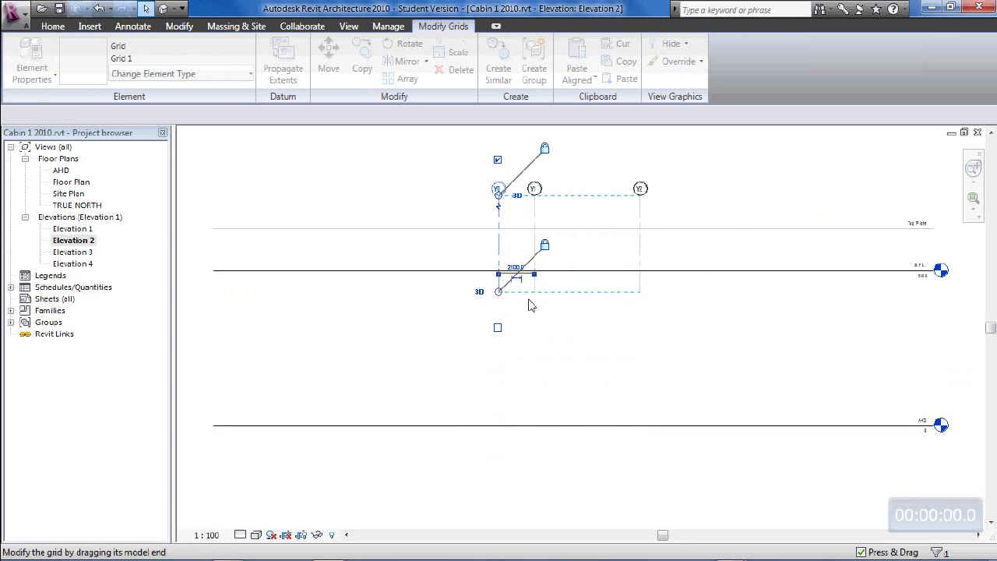
pyautogui.click(699, 354)
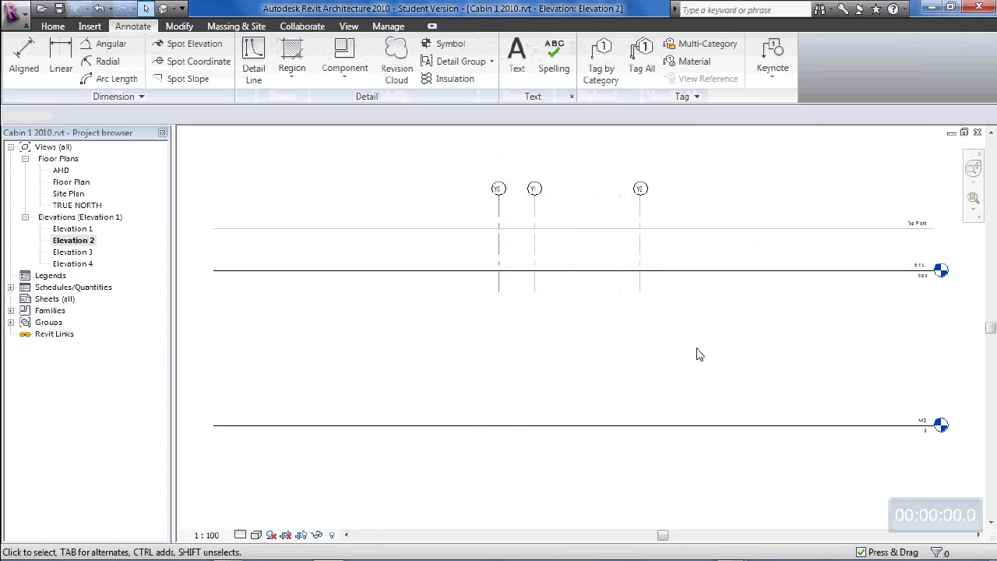
# Shorten the level lines at both ends so they extend only slightly beyond grids Y0 and Y2.
pyautogui.click(740, 237)
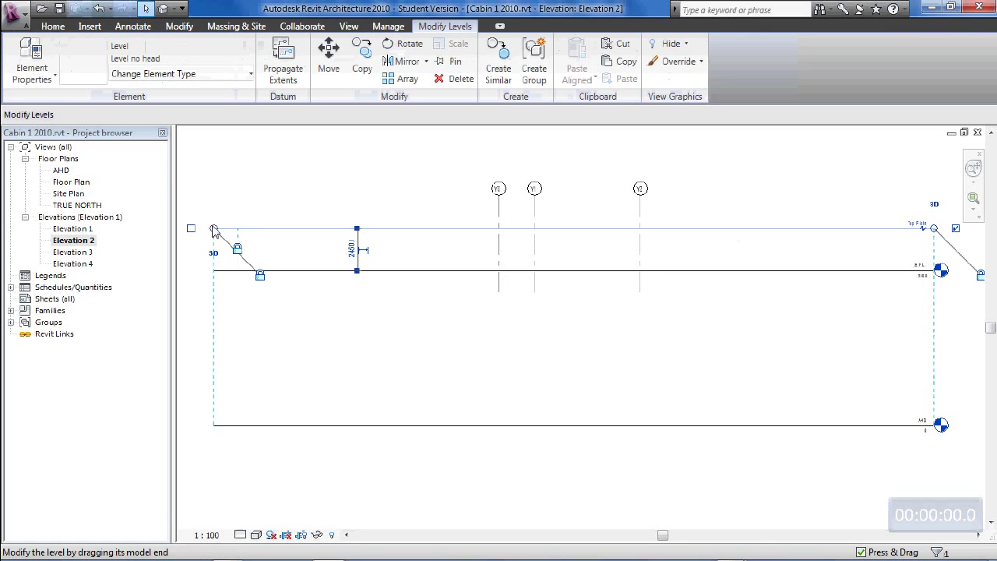
pyautogui.moveTo(215, 231); pyautogui.dragTo(457, 231)
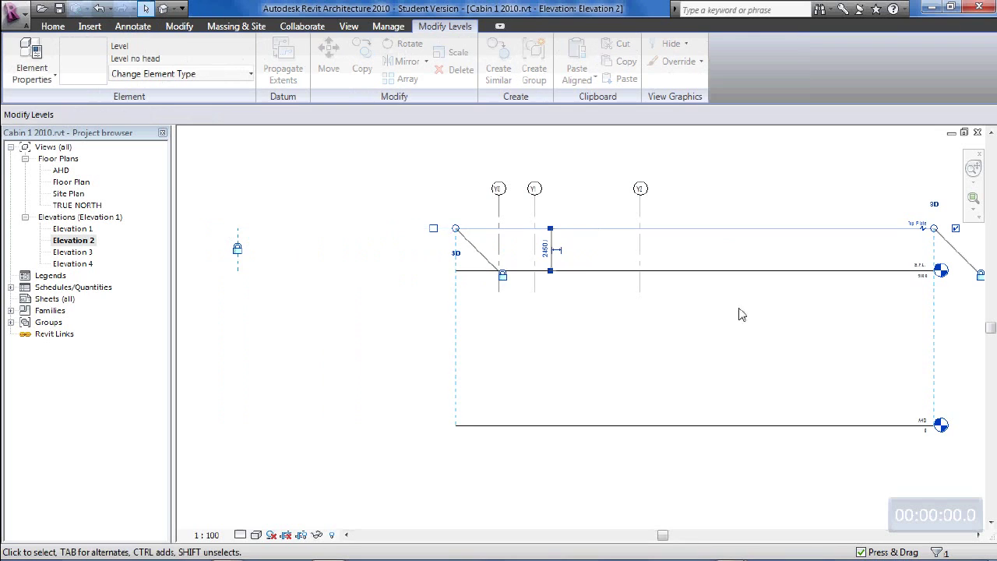
pyautogui.moveTo(936, 233); pyautogui.dragTo(672, 248)
pyautogui.click(725, 356)
pyautogui.moveTo(579, 356)
pyautogui.mouseDown(button='middle')
pyautogui.moveTo(561, 498)
pyautogui.moveTo(558, 487)
pyautogui.moveTo(577, 480)
pyautogui.mouseUp(button='middle')
pyautogui.scroll(3, 573, 405)
pyautogui.scroll(1, 567, 496)
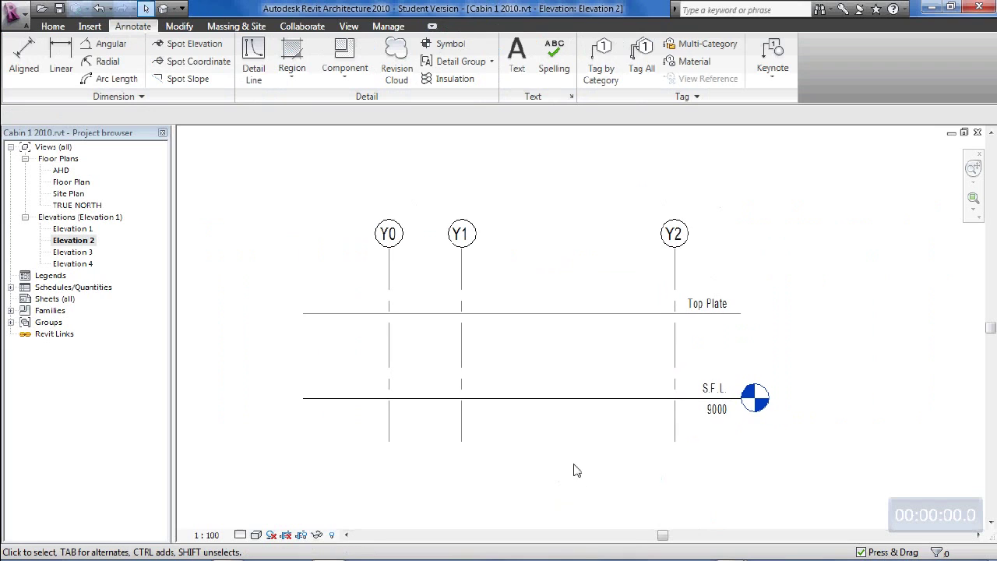
# Compare the grid and level extents in Elevation 3 with those in Elevation 2, including the AHD level.
pyautogui.doubleClick(84, 254)
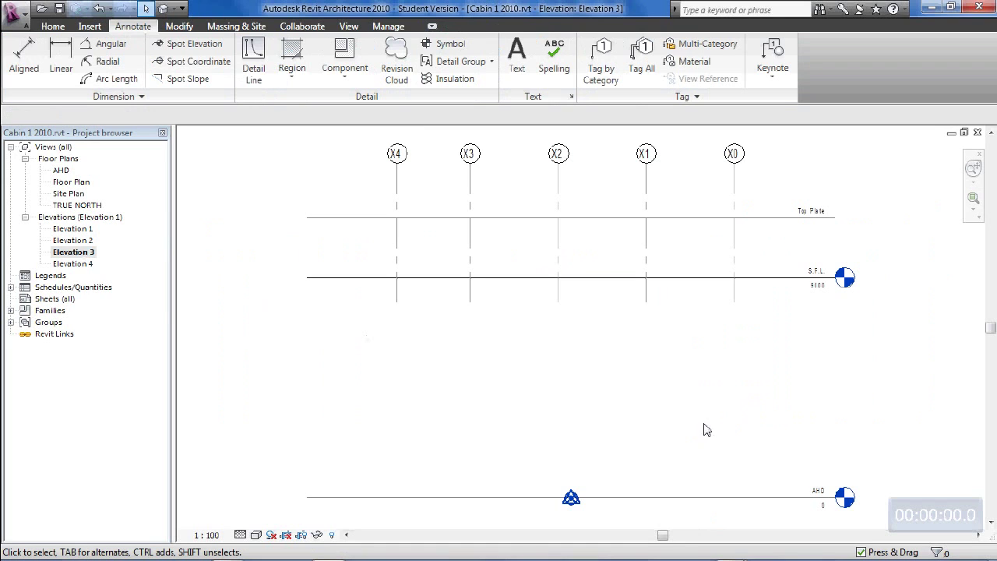
pyautogui.doubleClick(69, 241)
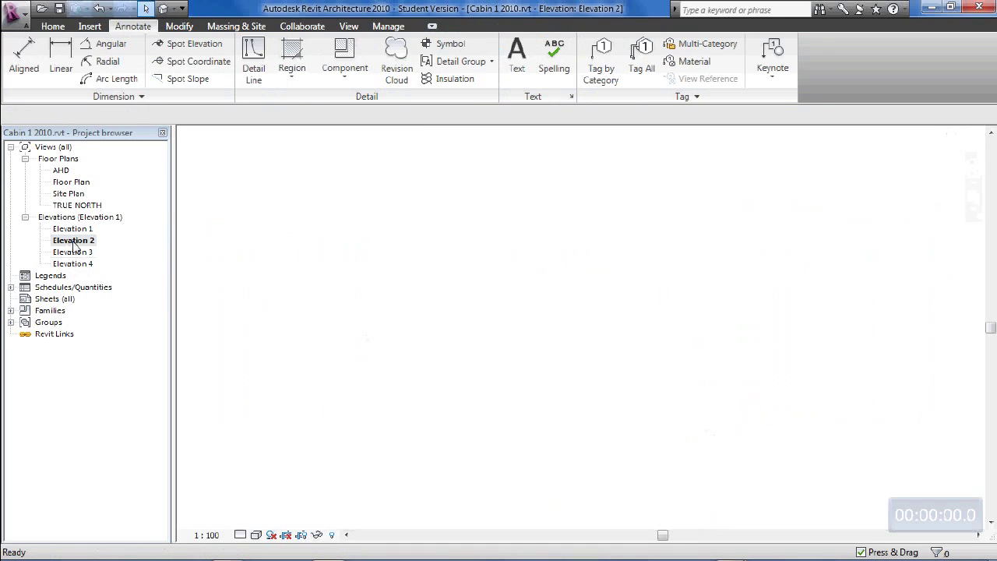
pyautogui.scroll(-5, 519, 382)
pyautogui.moveTo(536, 389); pyautogui.dragTo(558, 280, button='middle')
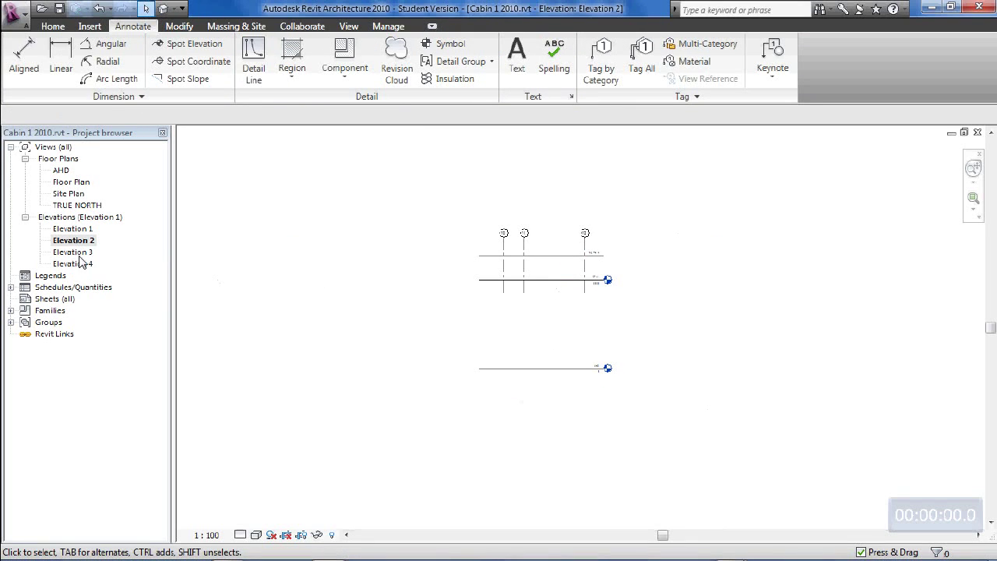
pyautogui.scroll(2, 305, 298)
pyautogui.moveTo(309, 303); pyautogui.dragTo(252, 345, button='middle')
pyautogui.scroll(2, 251, 345)
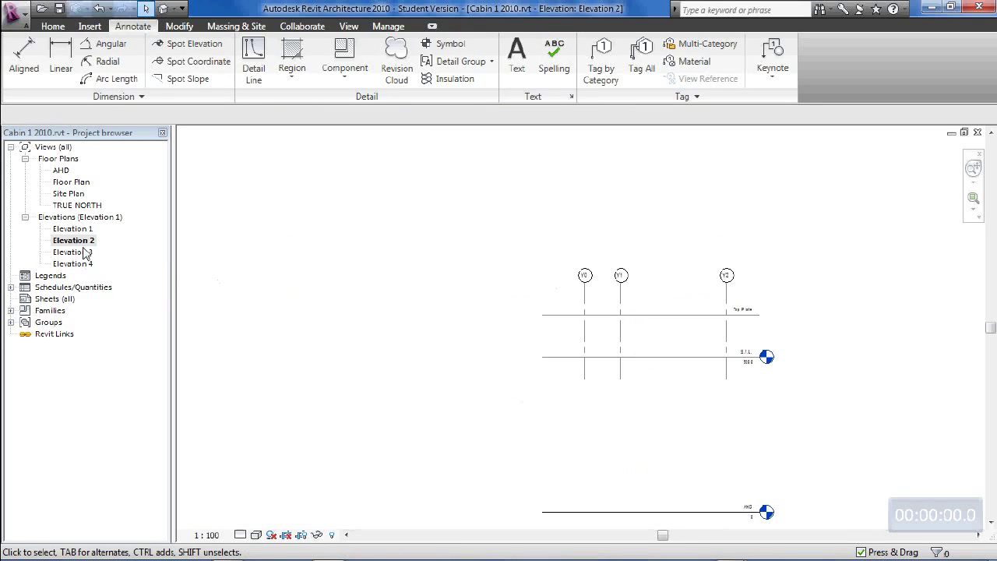
# Inspect the pinned point markers on the AHD level in Elevation 3 and Elevation 4.
pyautogui.doubleClick(84, 256)
pyautogui.moveTo(467, 356); pyautogui.dragTo(432, 340, button='middle')
pyautogui.moveTo(485, 434); pyautogui.dragTo(592, 526)
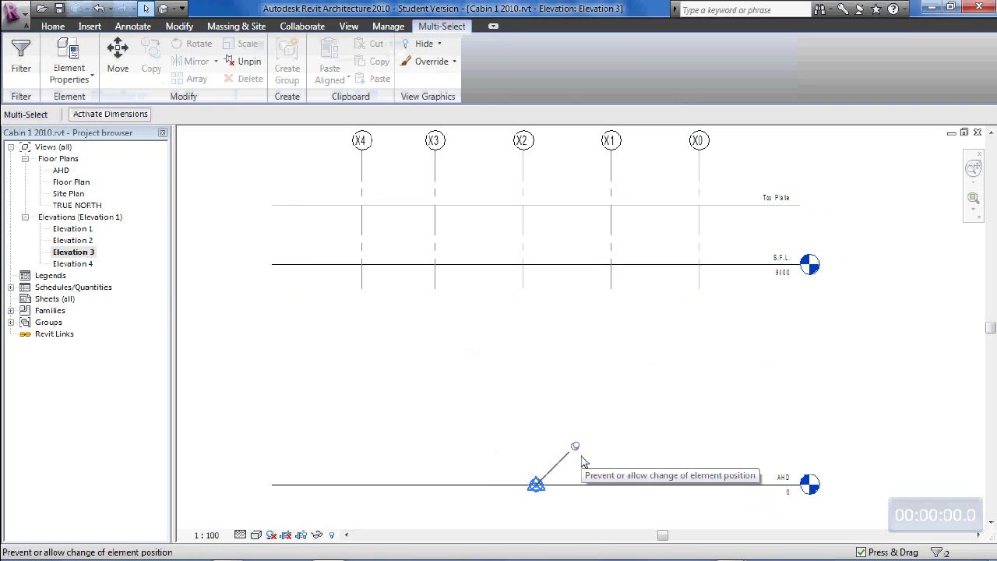
pyautogui.press('Escape')
pyautogui.doubleClick(81, 264)
pyautogui.moveTo(501, 444); pyautogui.dragTo(588, 526)
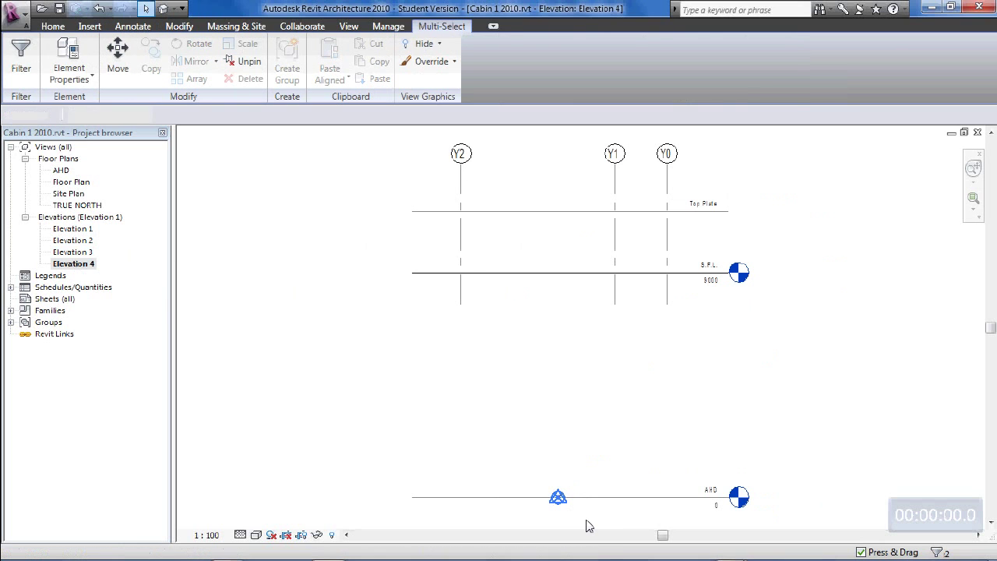
pyautogui.click(588, 527)
# Examine the grid heads and the Top Plate and S.F.L. levels up close in Elevations 4, 3 and 2.
pyautogui.moveTo(623, 385); pyautogui.dragTo(604, 480, button='middle')
pyautogui.moveTo(621, 292); pyautogui.dragTo(669, 310, button='middle')
pyautogui.scroll(3, 639, 320)
pyautogui.moveTo(624, 336); pyautogui.dragTo(600, 316, button='middle')
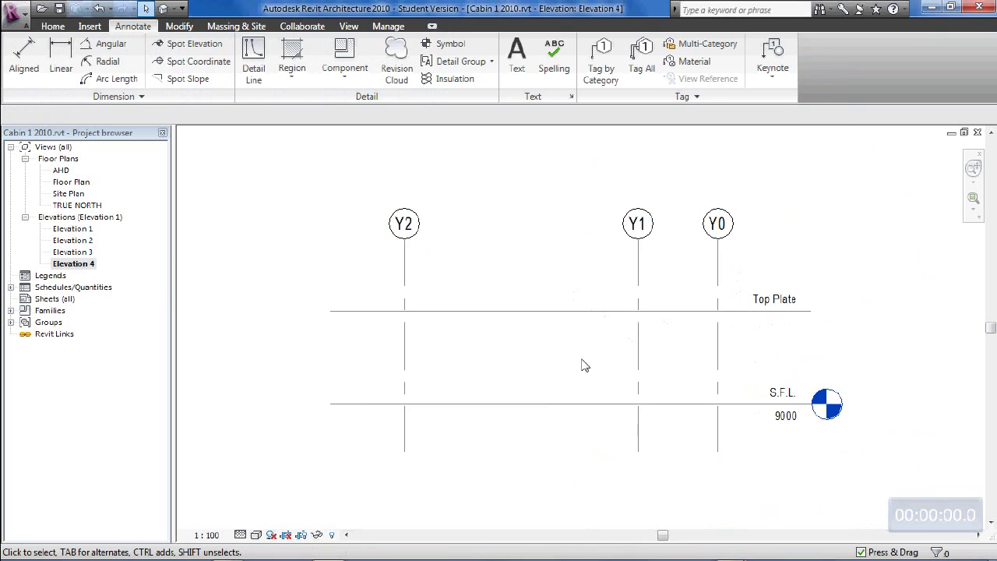
pyautogui.doubleClick(75, 253)
pyautogui.moveTo(637, 402); pyautogui.dragTo(707, 466, button='middle')
pyautogui.scroll(2, 714, 462)
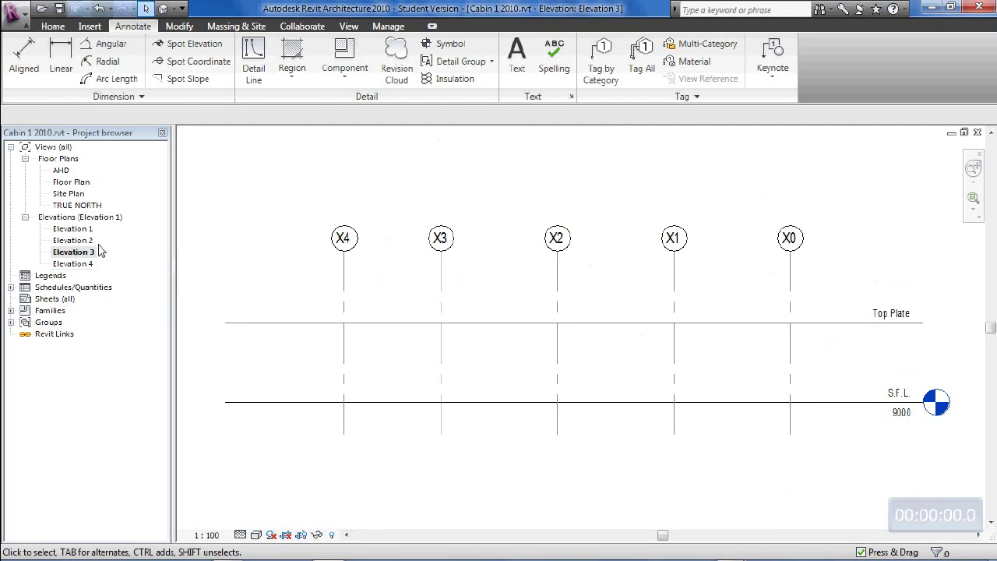
pyautogui.doubleClick(74, 240)
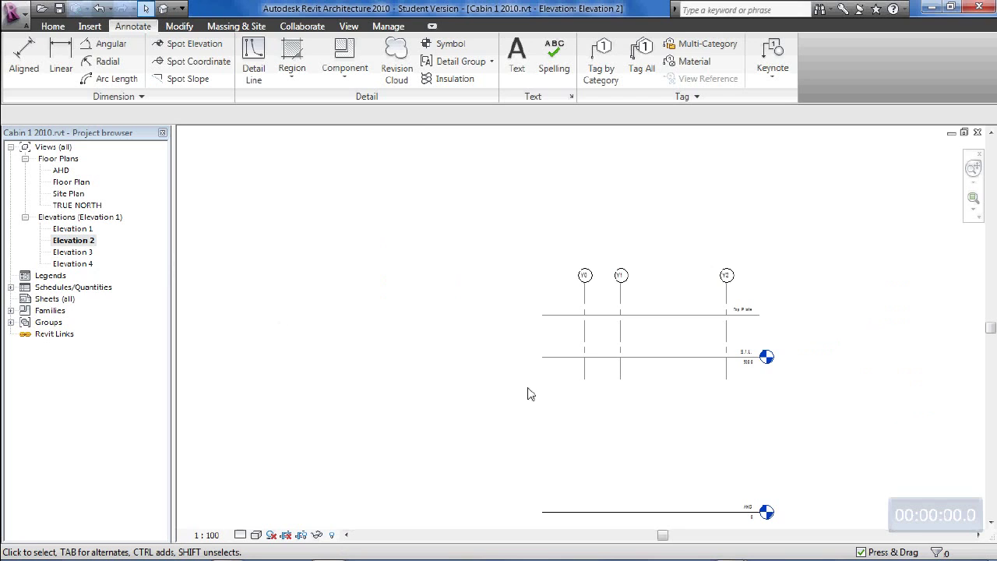
pyautogui.scroll(2, 698, 330)
pyautogui.moveTo(681, 309); pyautogui.dragTo(676, 347, button='middle')
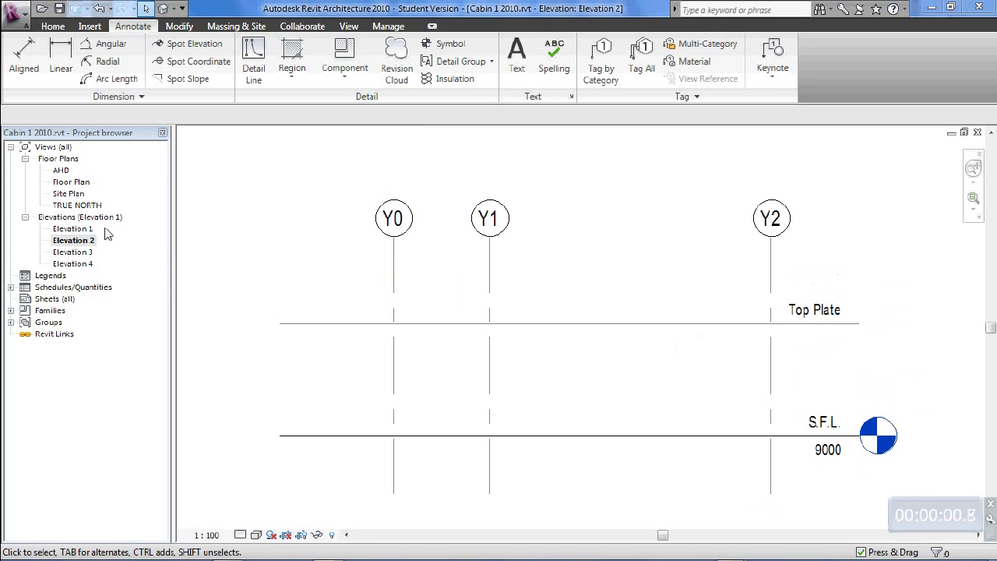
# Open Elevation 1 and save the project.
pyautogui.doubleClick(81, 228)
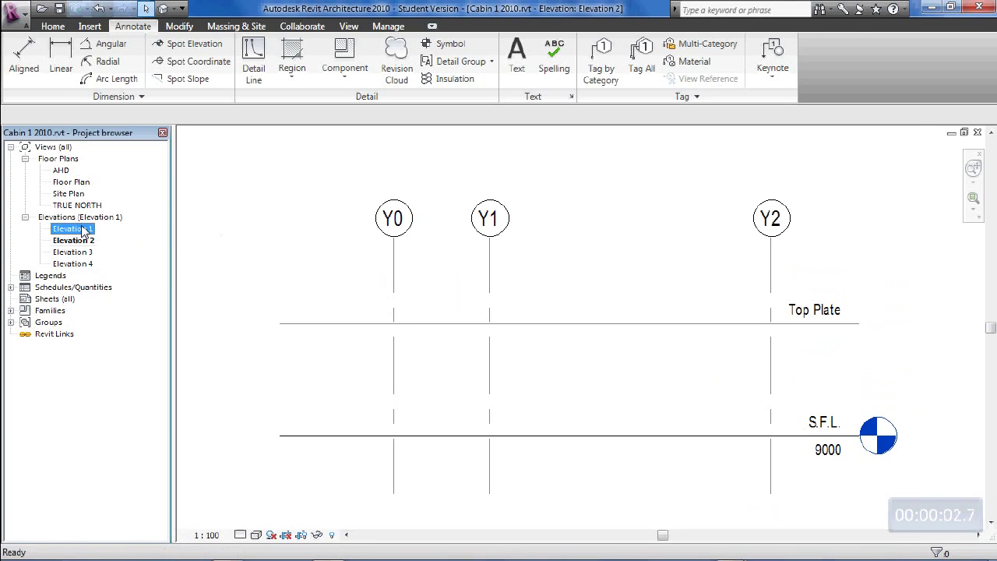
pyautogui.moveTo(478, 336)
pyautogui.mouseDown(button='middle')
pyautogui.moveTo(487, 327)
pyautogui.moveTo(471, 328)
pyautogui.mouseUp(button='middle')
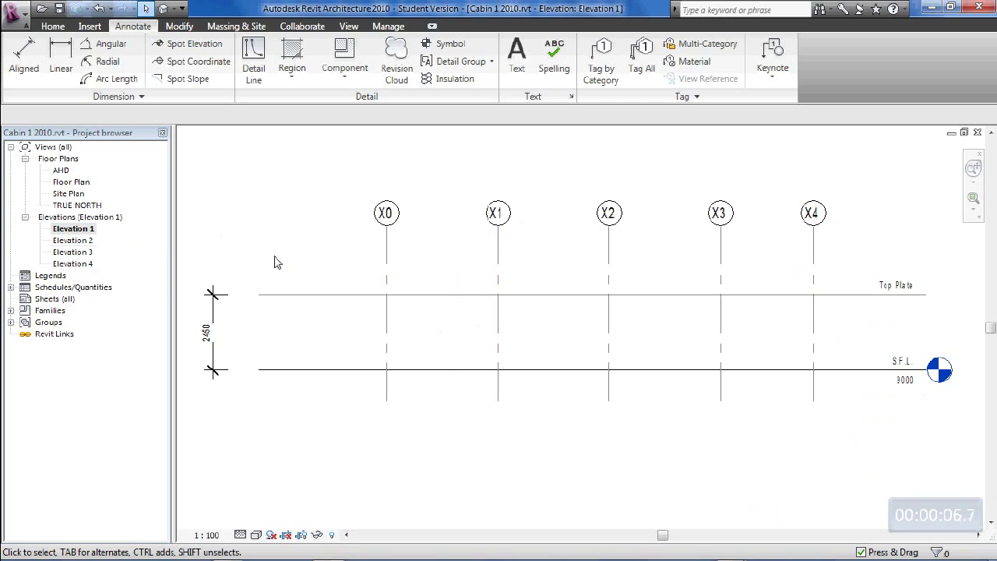
pyautogui.click(59, 8)
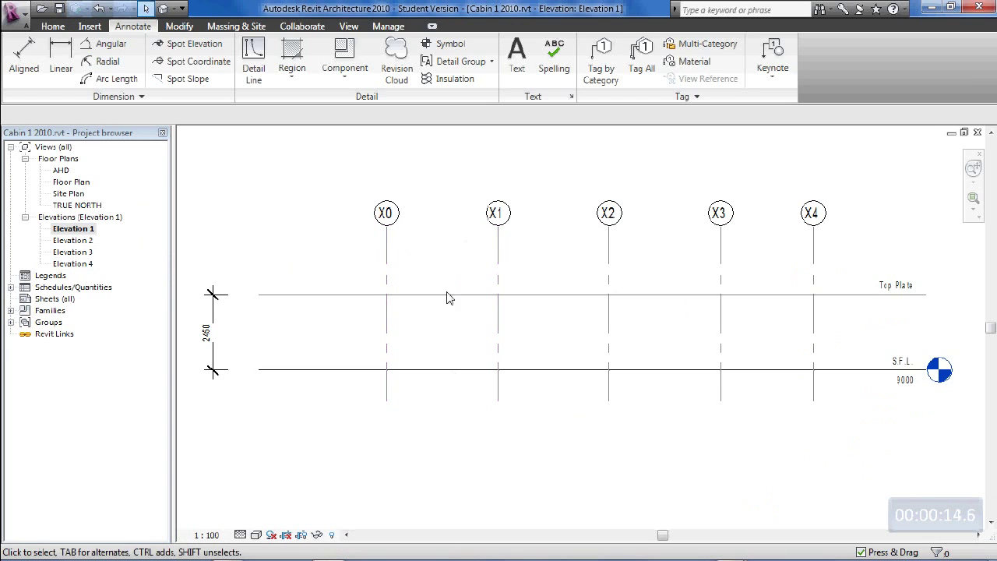
# Select grid X0 in Elevation 1 to examine its end controls and 3D extents, and clear the selection.
pyautogui.click(388, 270)
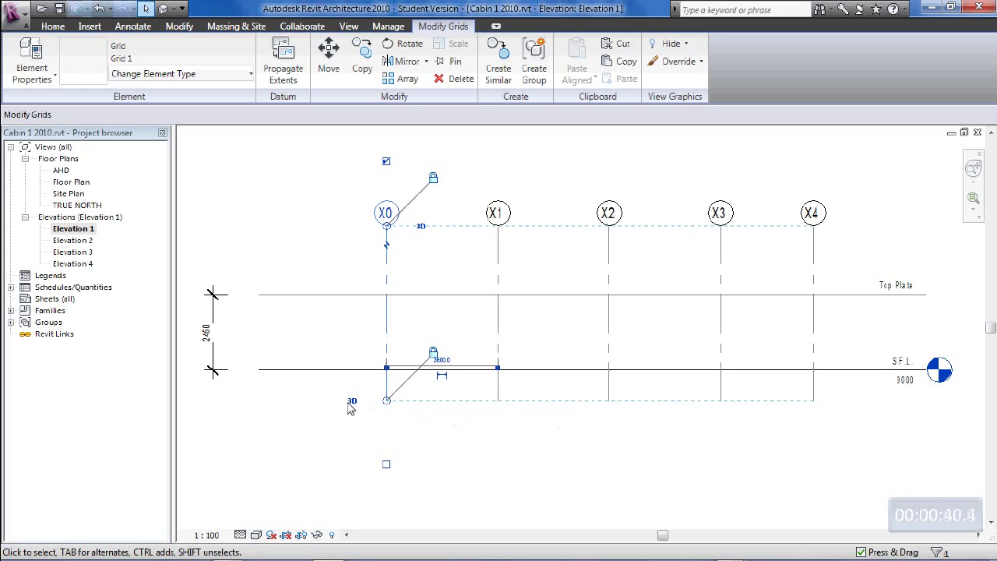
pyautogui.click(532, 474)
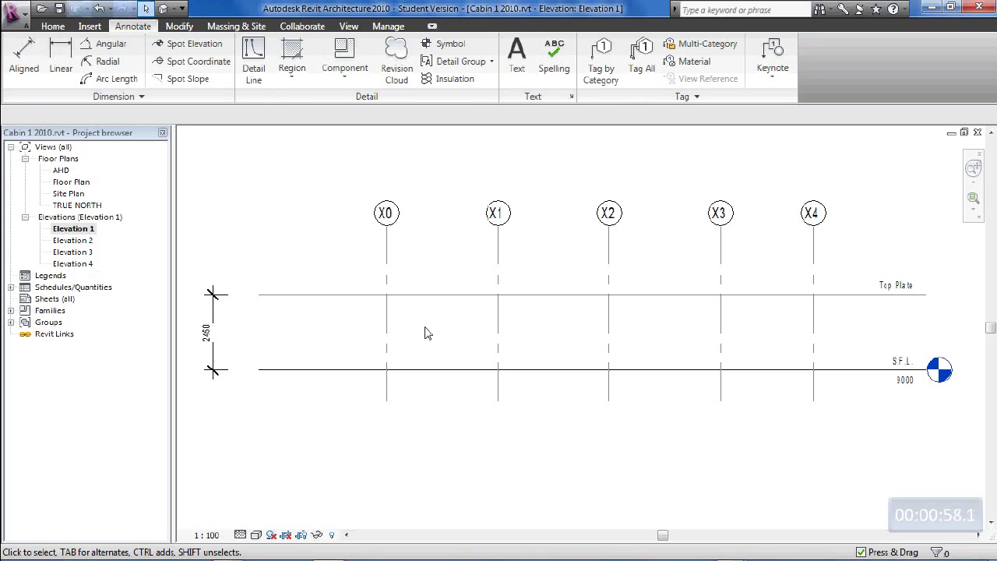
pyautogui.click(387, 253)
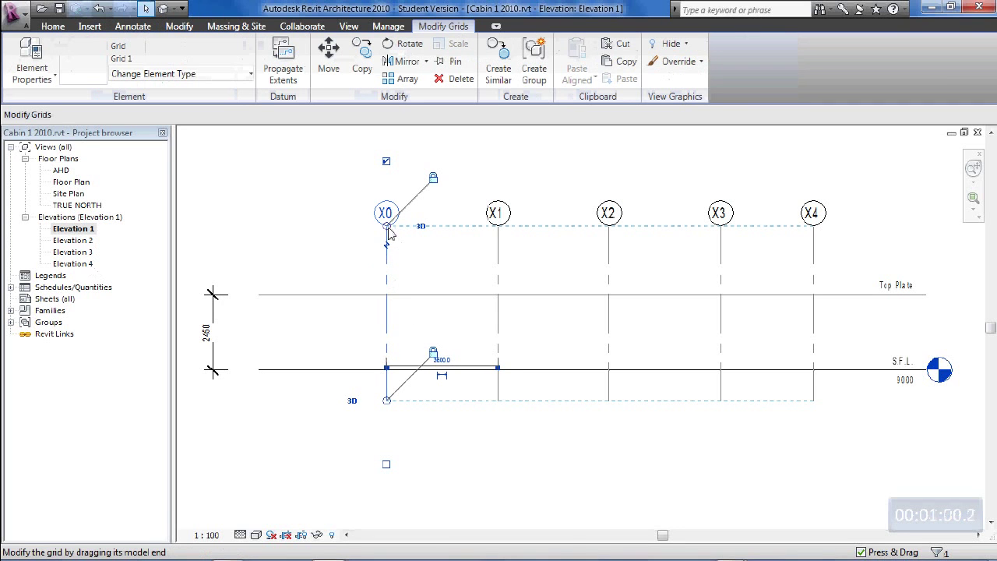
pyautogui.click(440, 269)
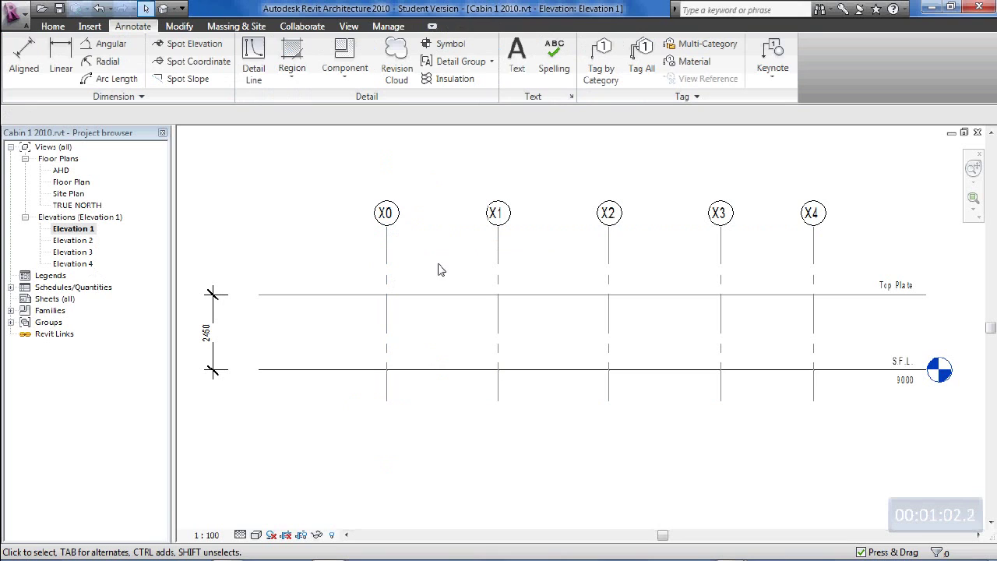
# Switch the lower end of grid X0 to 2D extents in Elevation 1.
pyautogui.click(387, 263)
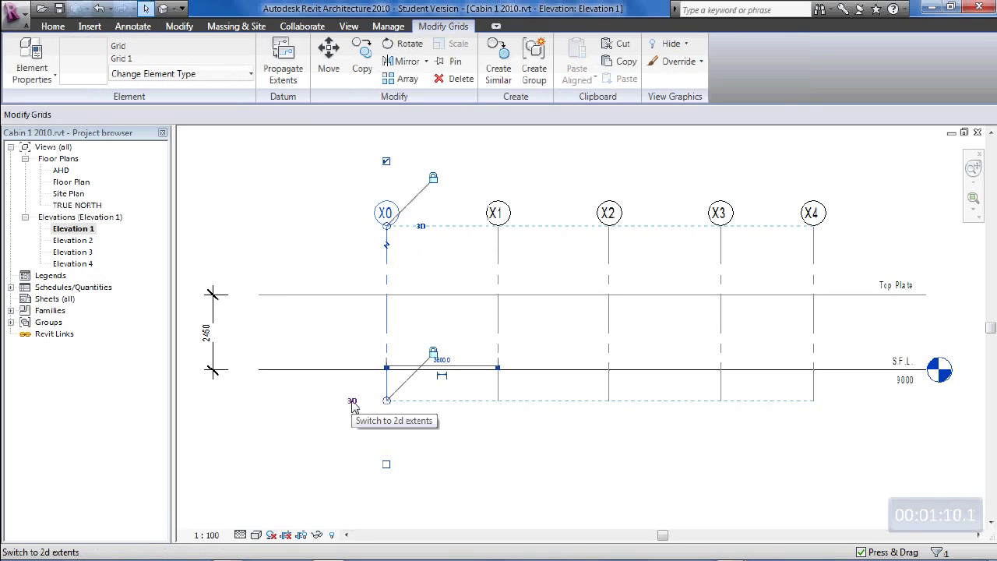
pyautogui.click(352, 401)
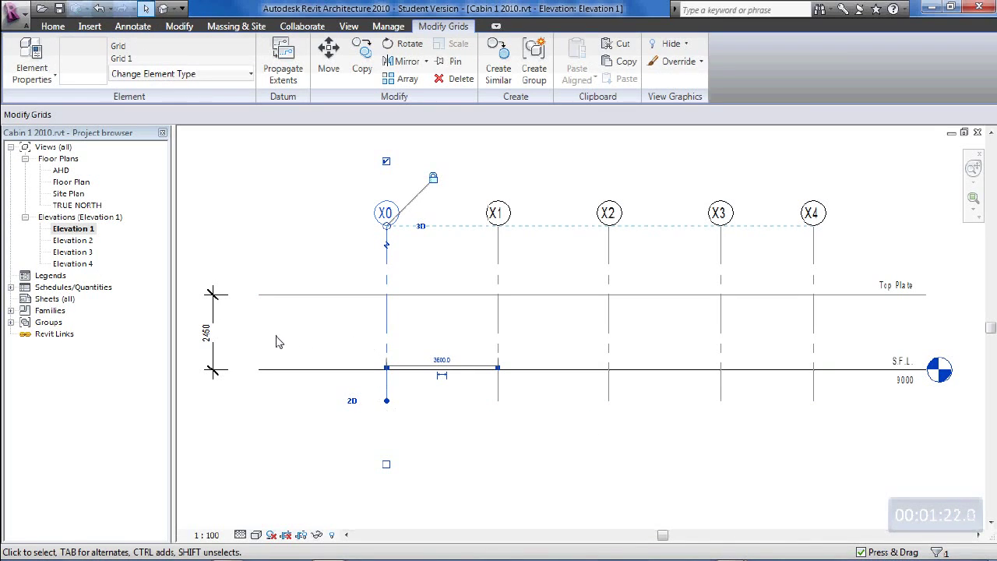
pyautogui.press('Escape')
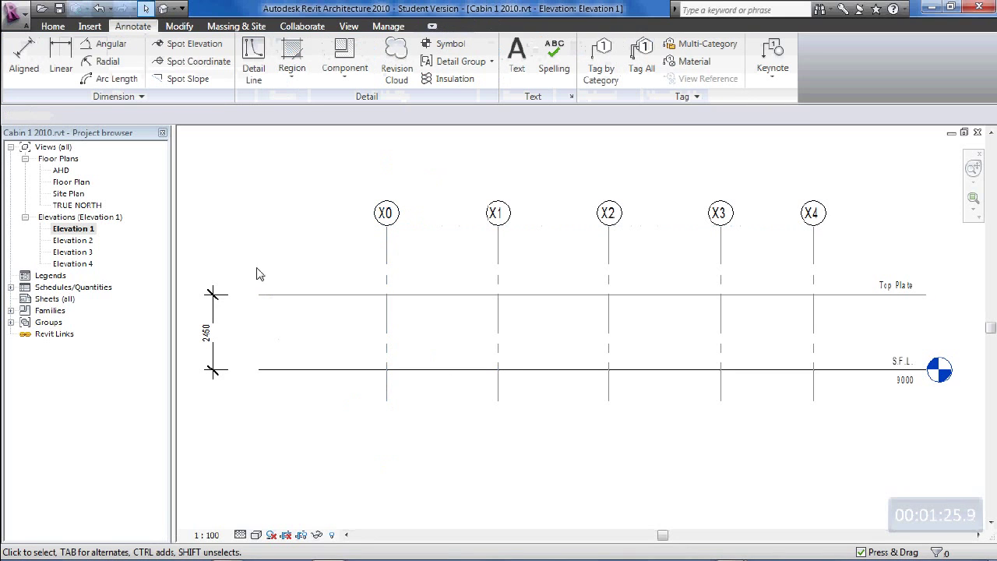
# Open the Floor Plan view and examine the view direction controls on the Elevation 1 marker below the grids.
pyautogui.doubleClick(71, 183)
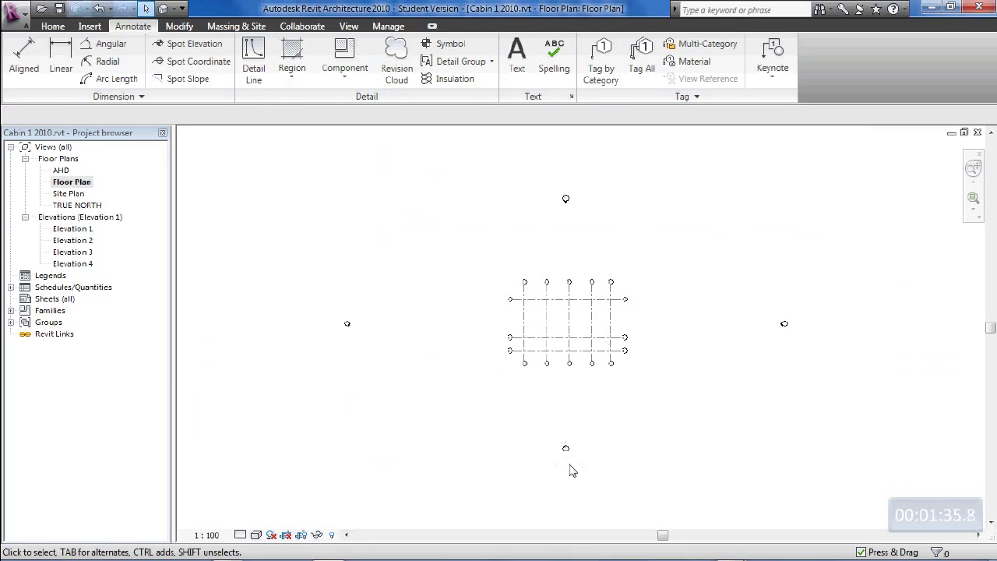
pyautogui.scroll(3, 571, 479)
pyautogui.scroll(3, 557, 446)
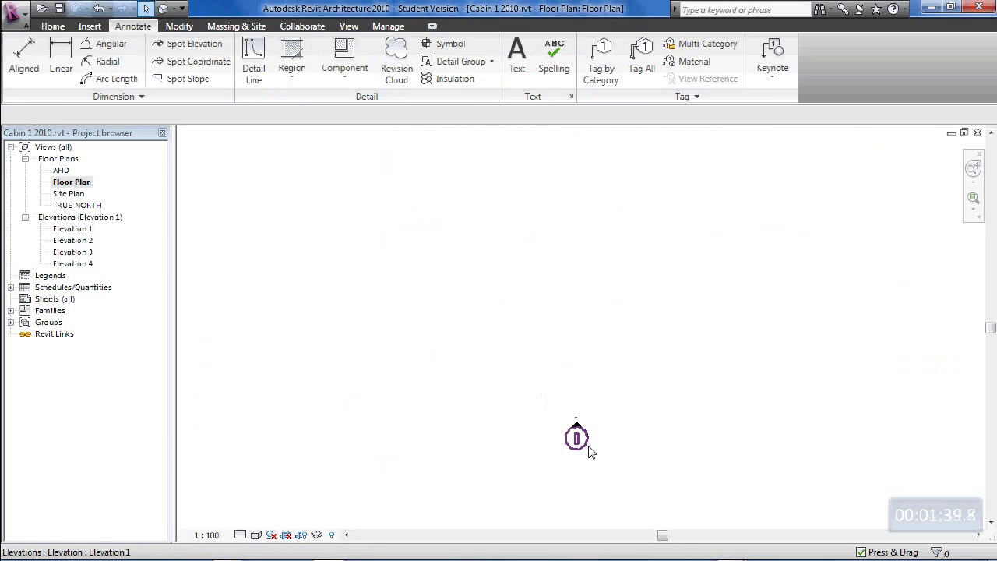
pyautogui.scroll(3, 593, 457)
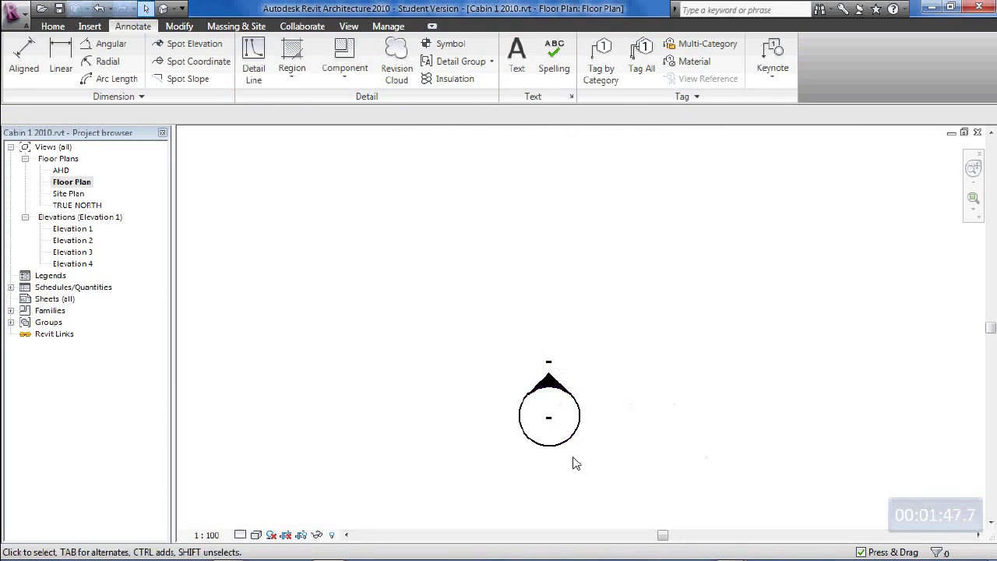
pyautogui.click(569, 442)
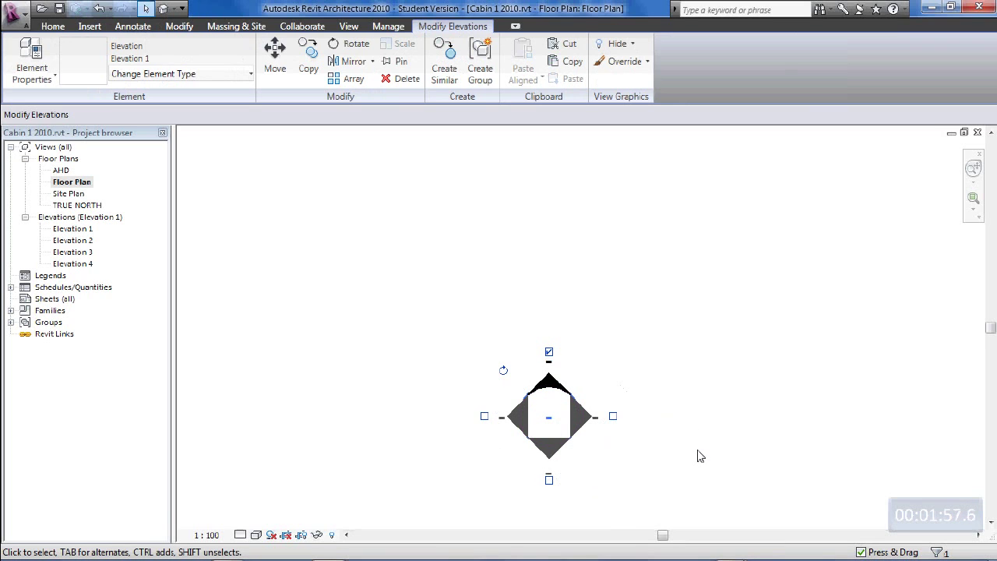
pyautogui.click(668, 448)
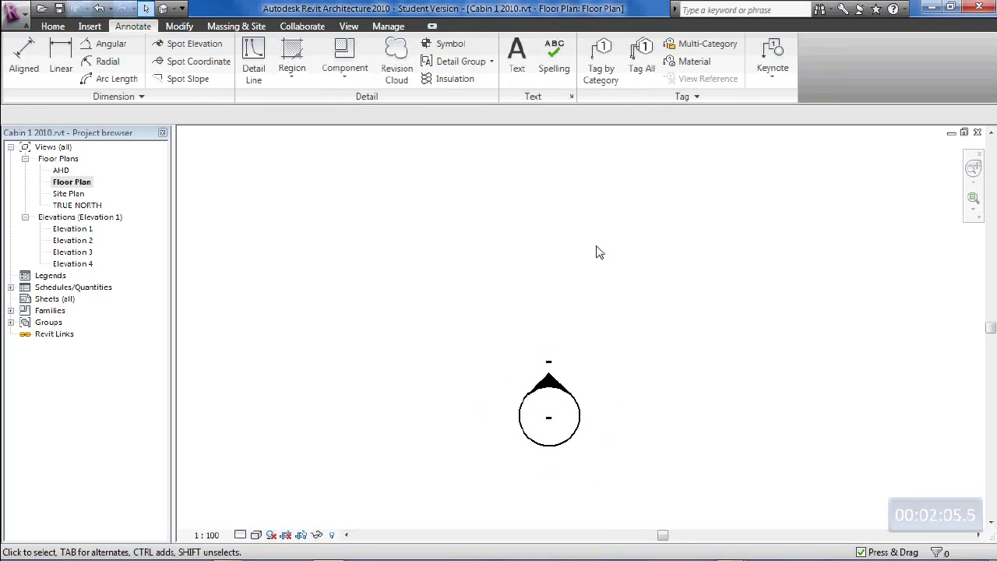
pyautogui.click(584, 429)
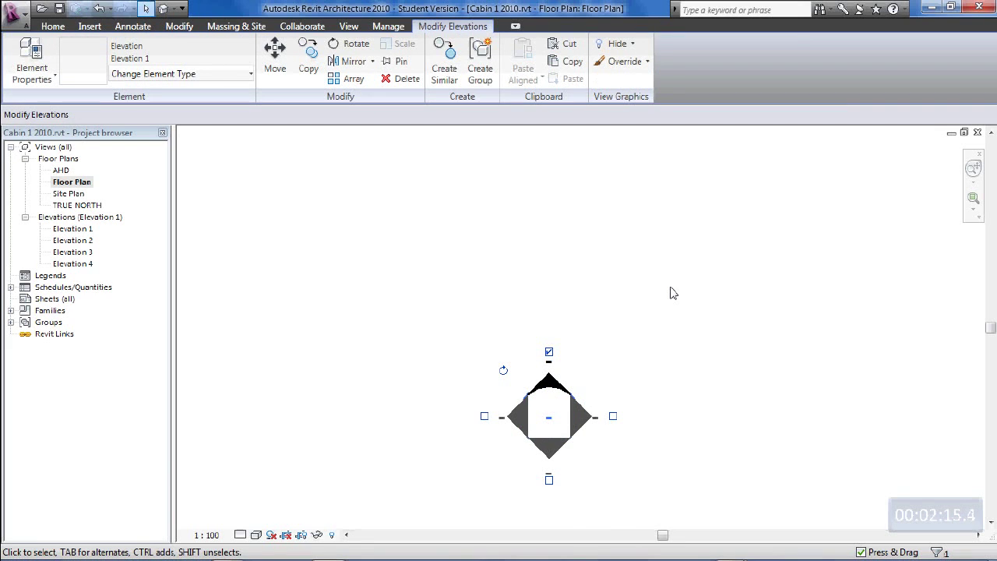
pyautogui.click(753, 448)
# Select the arrow of the Elevation 1 marker to examine its view line.
pyautogui.scroll(-2, 723, 417)
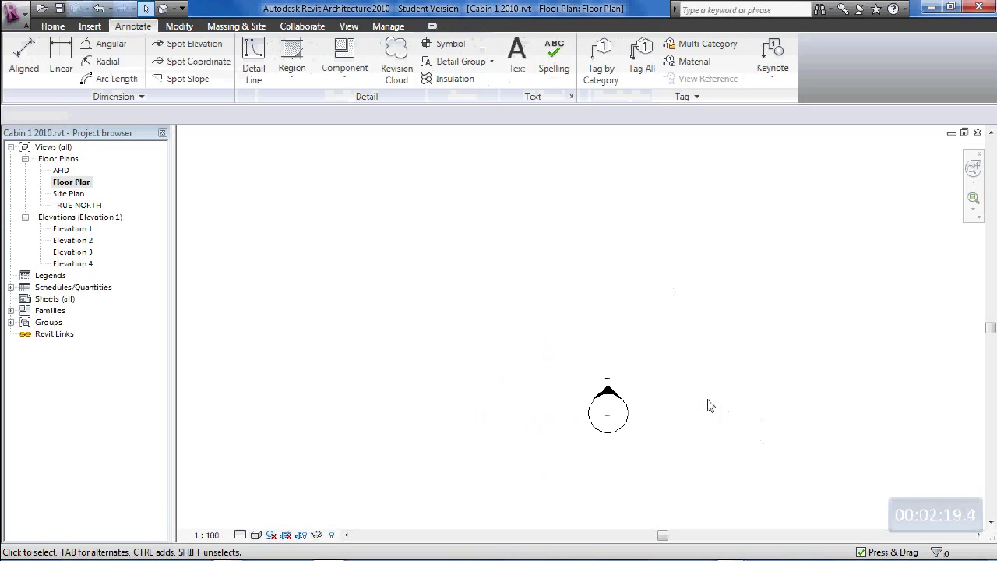
pyautogui.scroll(2, 613, 396)
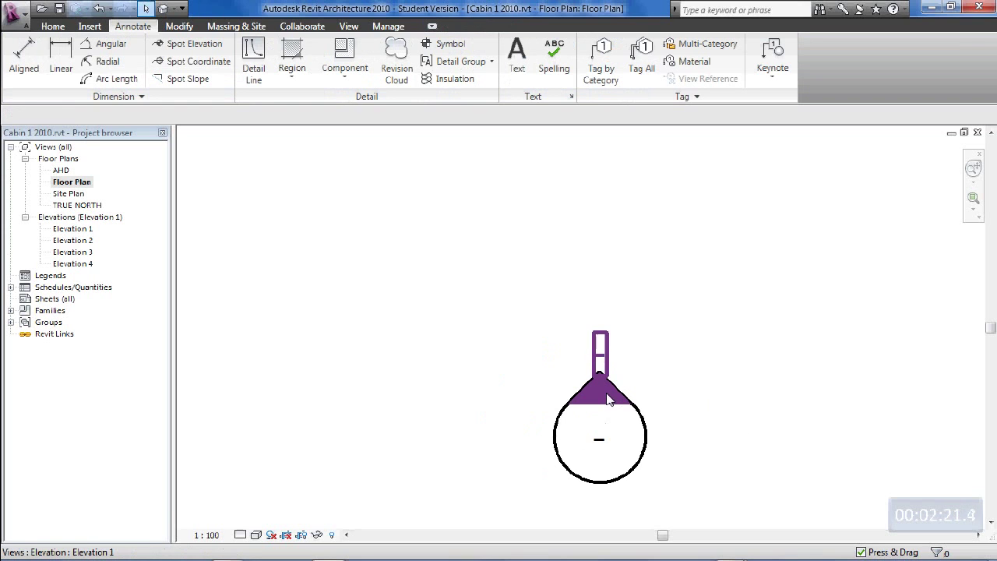
pyautogui.click(612, 395)
pyautogui.scroll(-3, 726, 343)
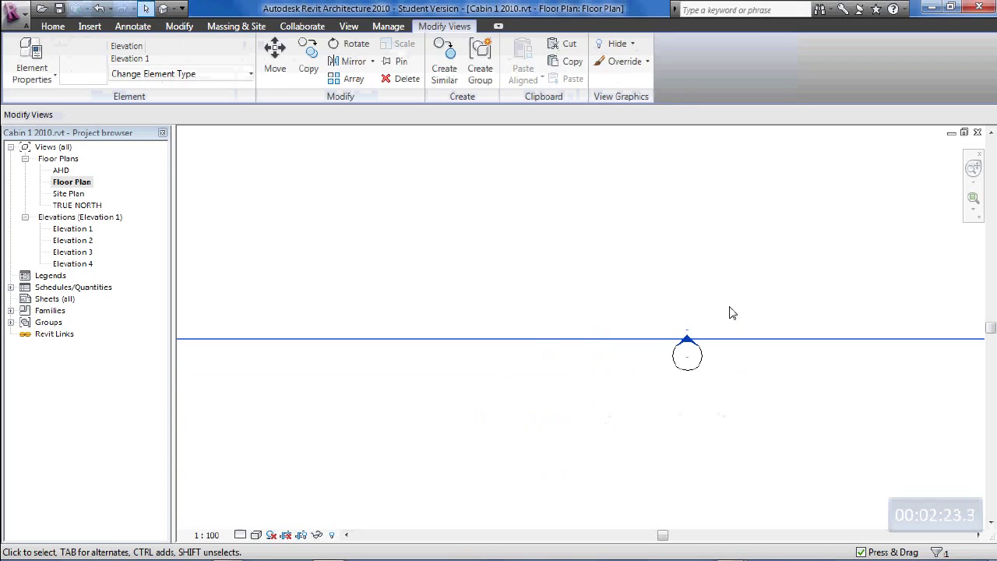
# Move the whole Elevation 1 marker up to just below the grid bubbles, between grids X1 and X2, and clear the selection.
pyautogui.click(786, 433)
pyautogui.scroll(5, 727, 347)
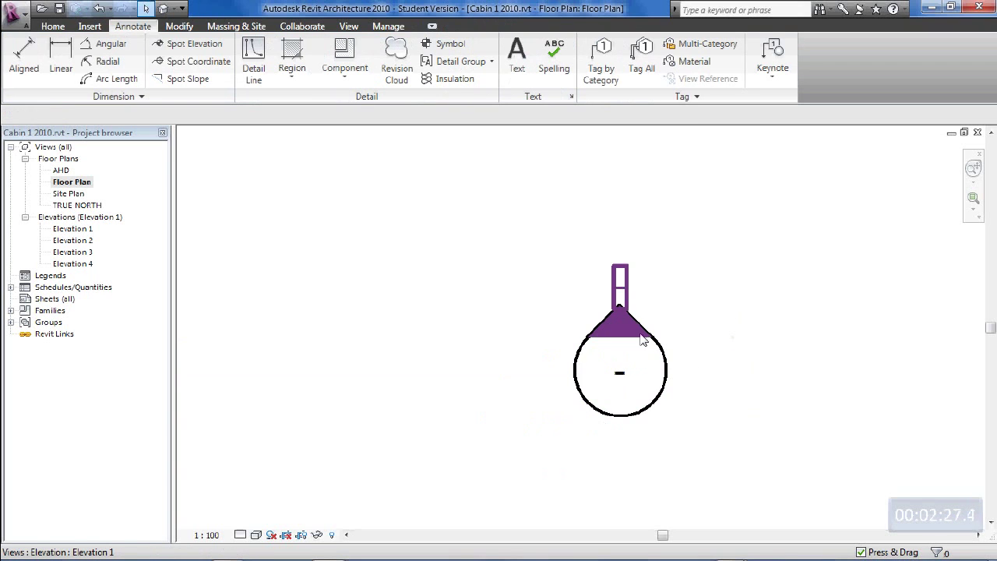
pyautogui.click(663, 393)
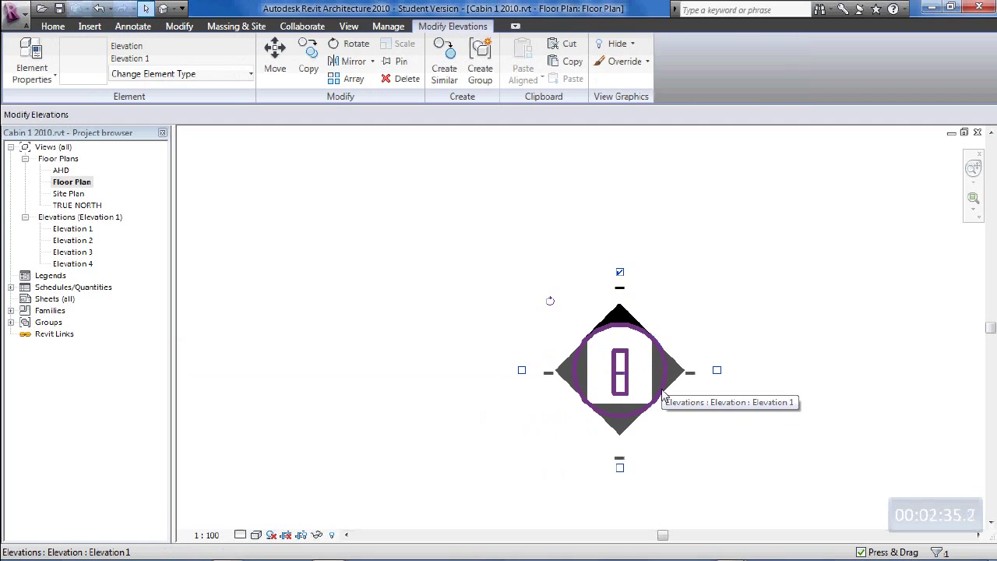
pyautogui.scroll(-5, 663, 395)
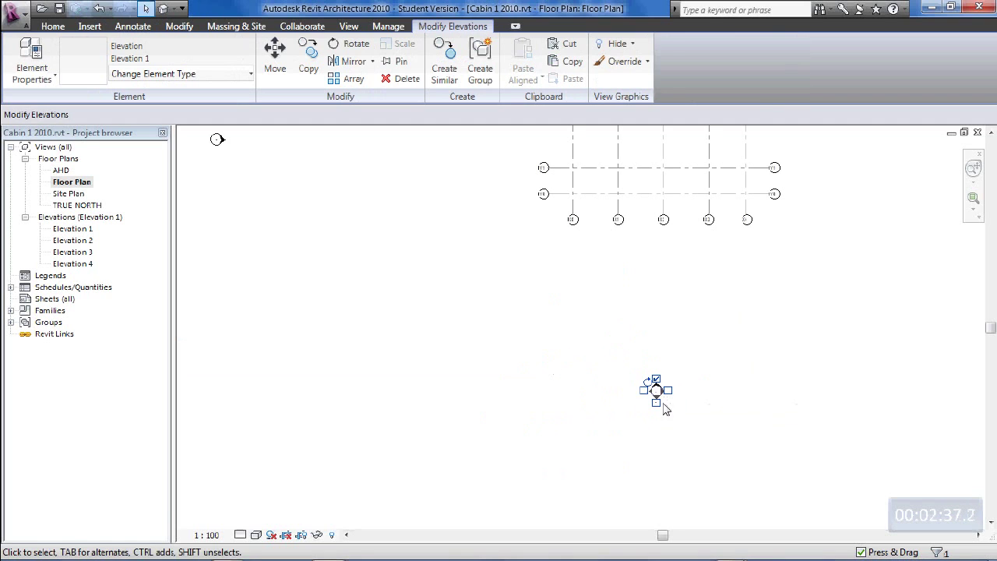
pyautogui.moveTo(656, 398)
pyautogui.mouseDown()
pyautogui.moveTo(646, 349)
pyautogui.moveTo(662, 252)
pyautogui.moveTo(640, 245)
pyautogui.mouseUp()
pyautogui.moveTo(555, 292); pyautogui.dragTo(455, 373, button='middle')
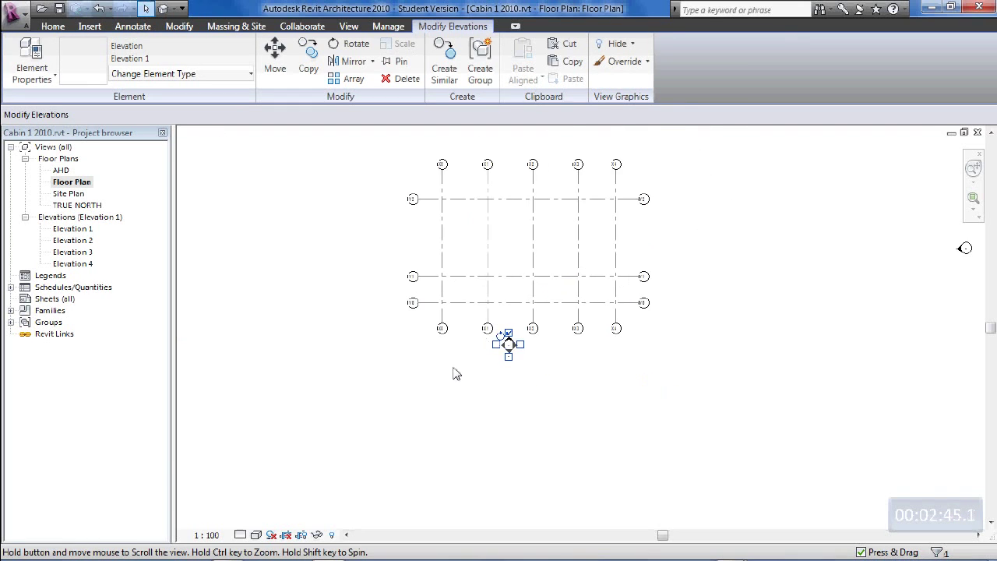
pyautogui.scroll(3, 453, 367)
pyautogui.scroll(-4, 454, 355)
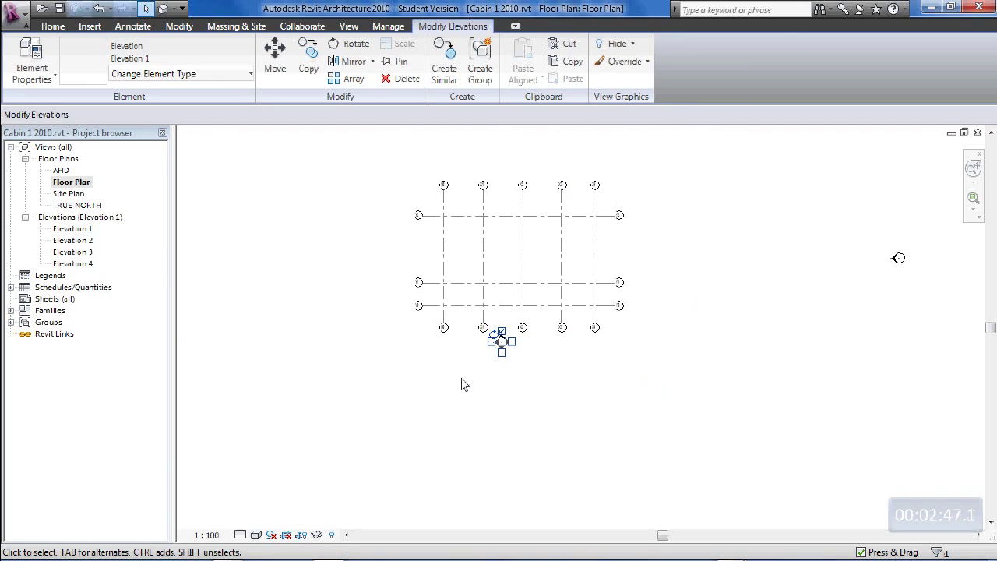
pyautogui.scroll(-2, 461, 379)
pyautogui.click(456, 429)
# Move the view line of the marker below the grids up to just inside the lower bubbles of the X grids.
pyautogui.moveTo(457, 430)
pyautogui.mouseDown(button='middle')
pyautogui.moveTo(556, 375)
pyautogui.moveTo(574, 350)
pyautogui.mouseUp(button='middle')
pyautogui.scroll(5, 569, 278)
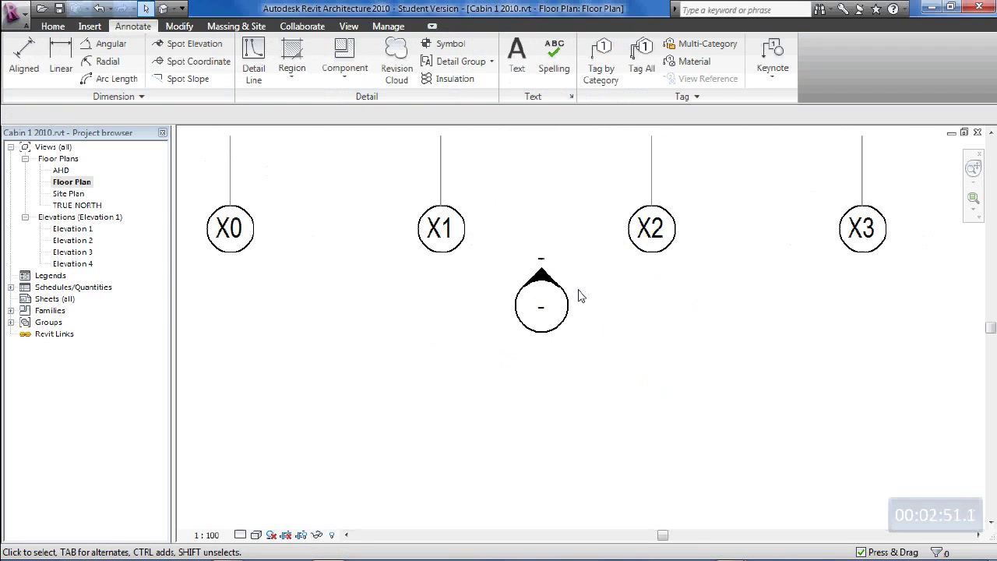
pyautogui.scroll(1, 565, 281)
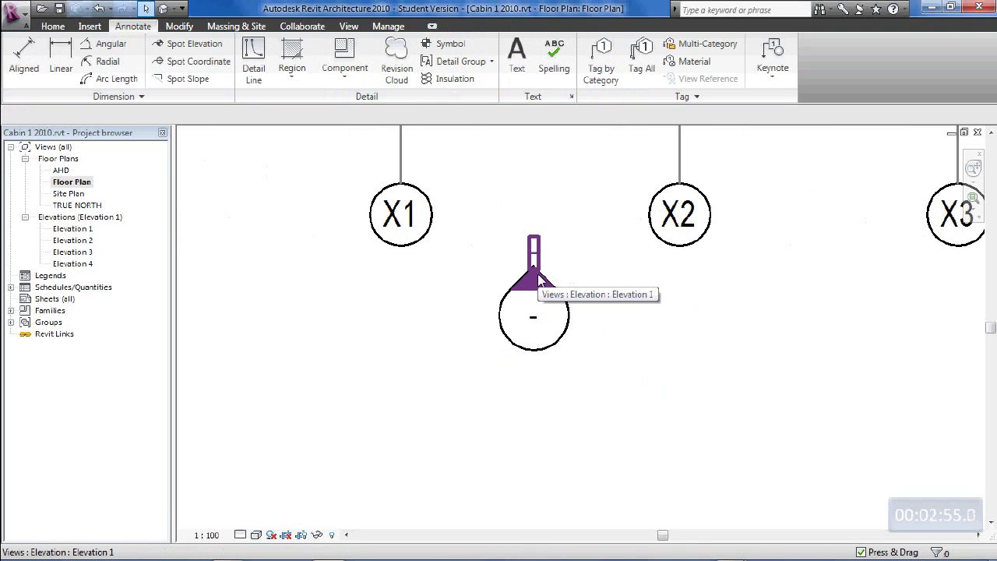
pyautogui.click(535, 277)
pyautogui.scroll(-5, 616, 316)
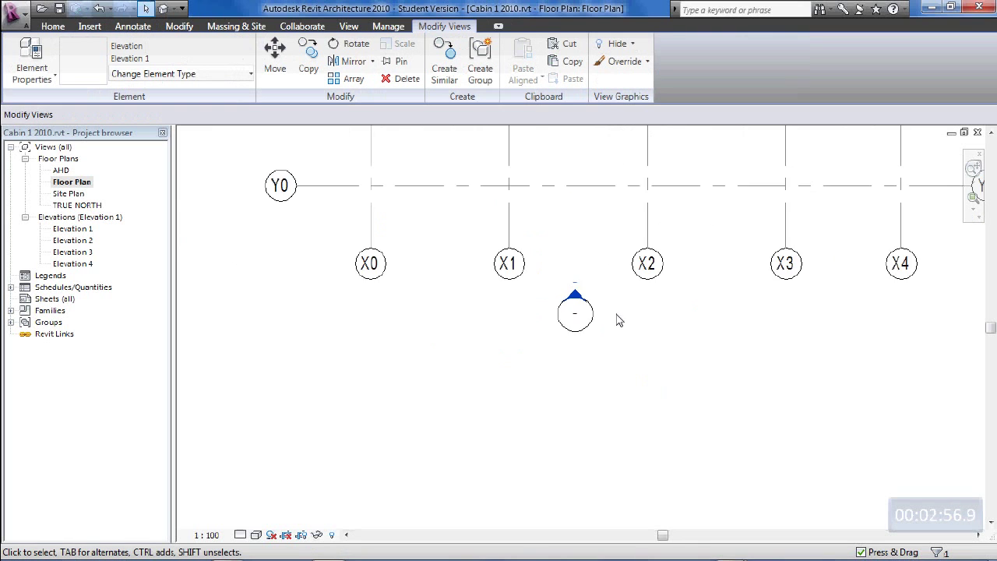
pyautogui.scroll(-4, 615, 326)
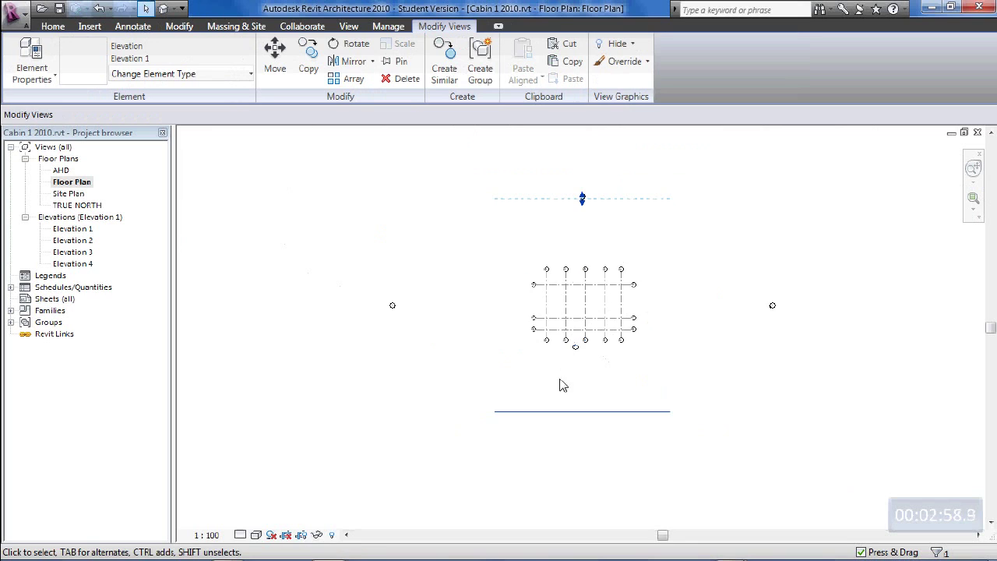
pyautogui.moveTo(526, 327); pyautogui.dragTo(559, 365, button='middle')
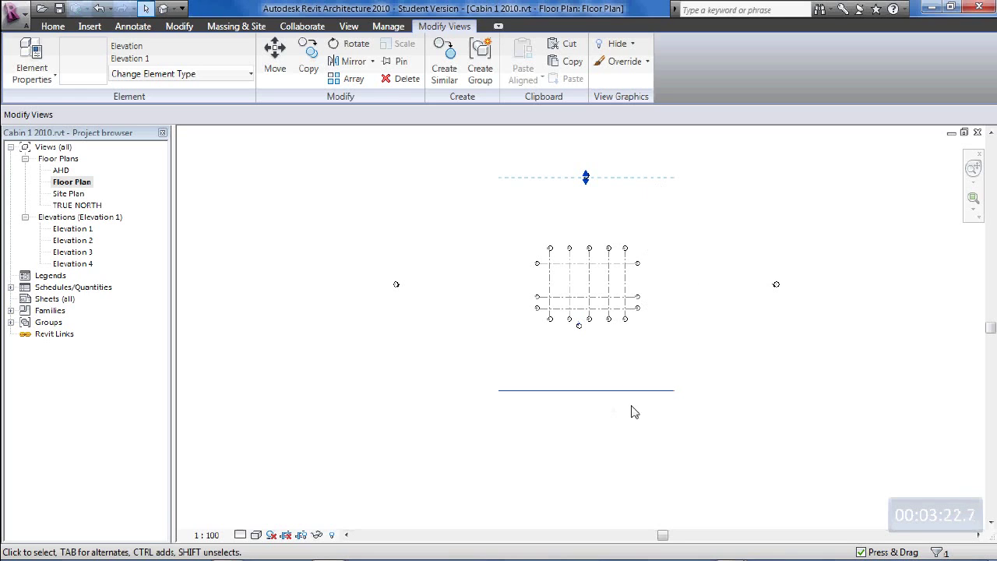
pyautogui.moveTo(627, 391); pyautogui.dragTo(616, 322)
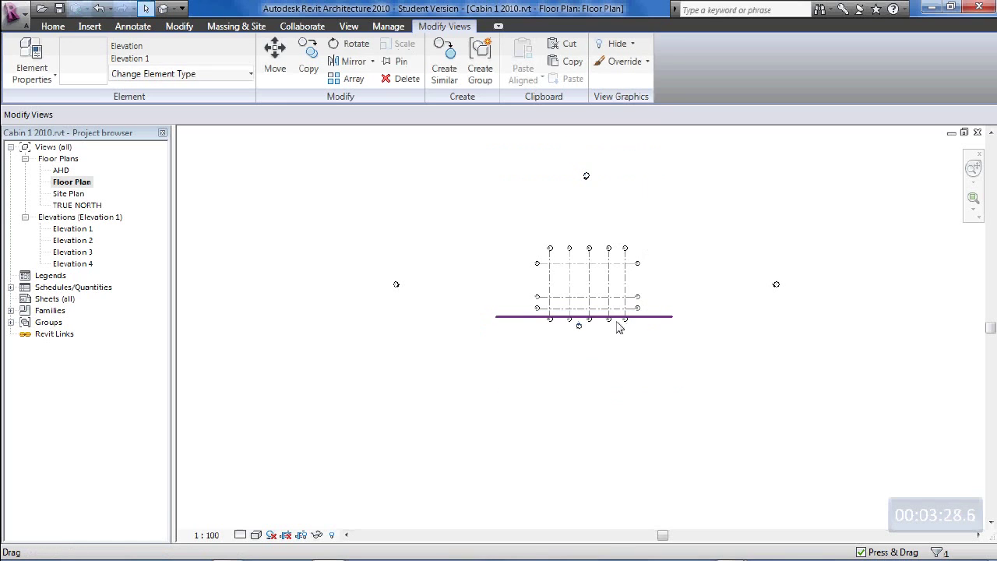
pyautogui.scroll(5, 618, 327)
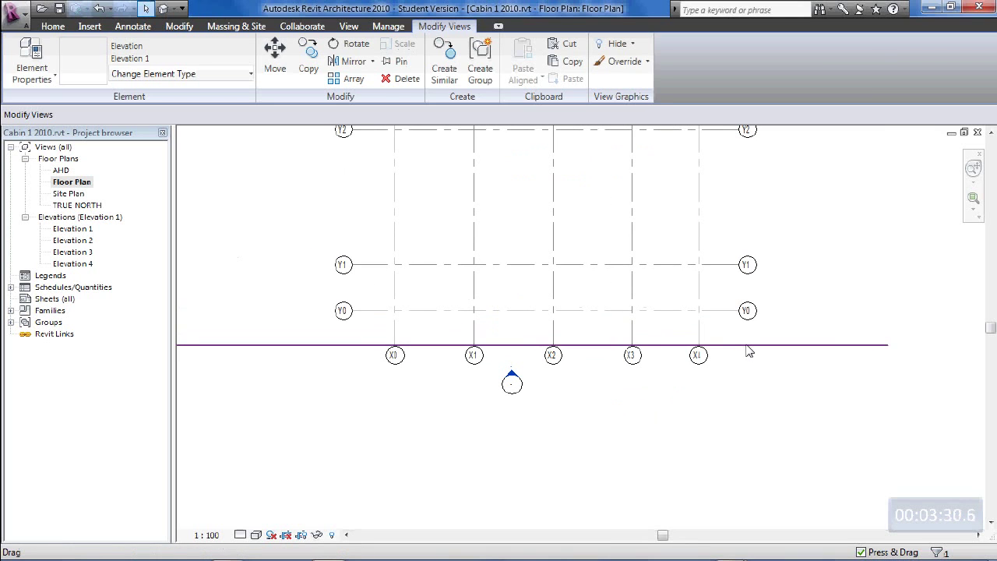
pyautogui.press('Escape')
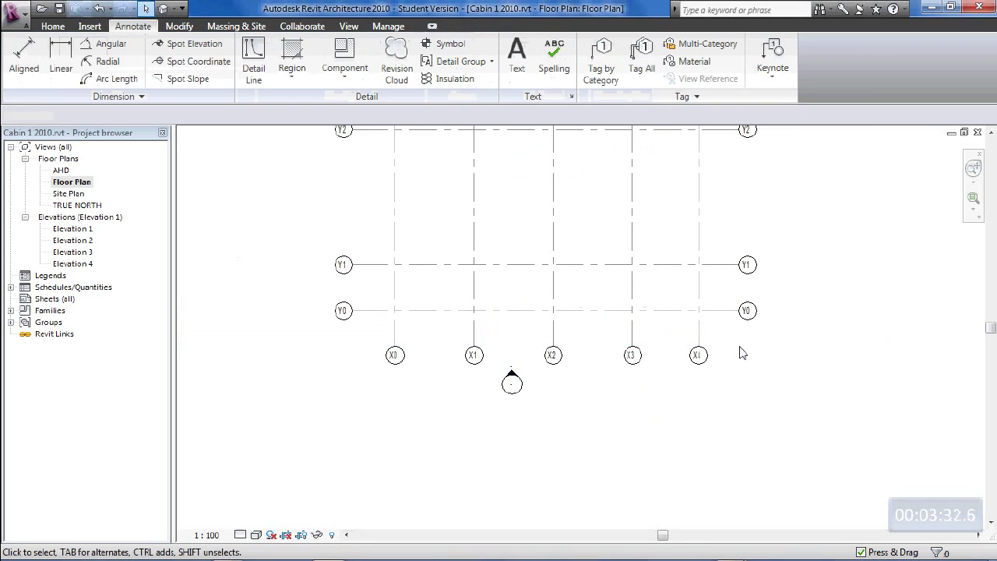
# Pull the lower elevation marker's far clip line down to between grid Y2 and the upper bubbles of the X grids.
pyautogui.click(513, 375)
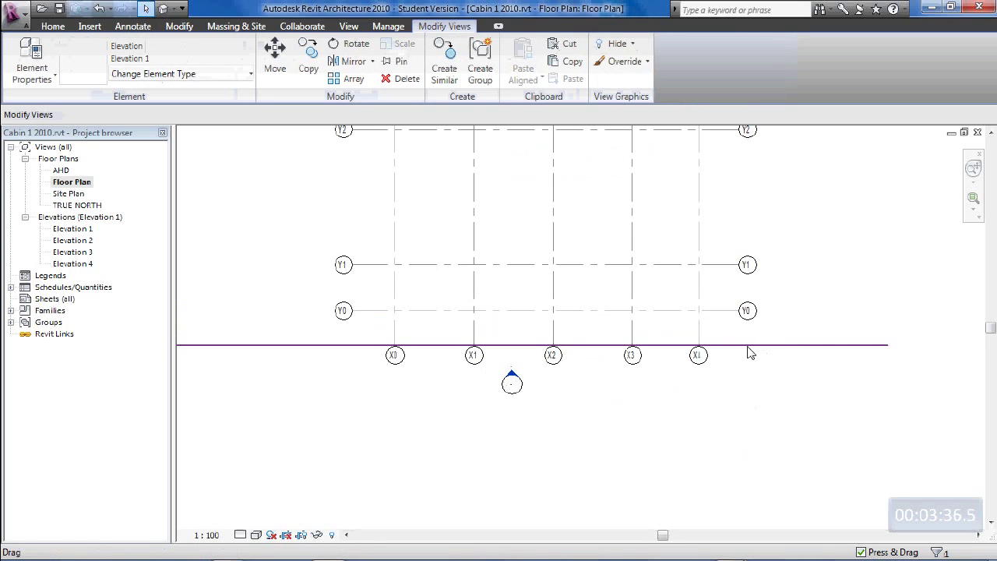
pyautogui.moveTo(749, 352)
pyautogui.mouseDown()
pyautogui.moveTo(754, 409)
pyautogui.moveTo(729, 494)
pyautogui.moveTo(764, 344)
pyautogui.moveTo(764, 354)
pyautogui.mouseUp()
pyautogui.scroll(-5, 759, 385)
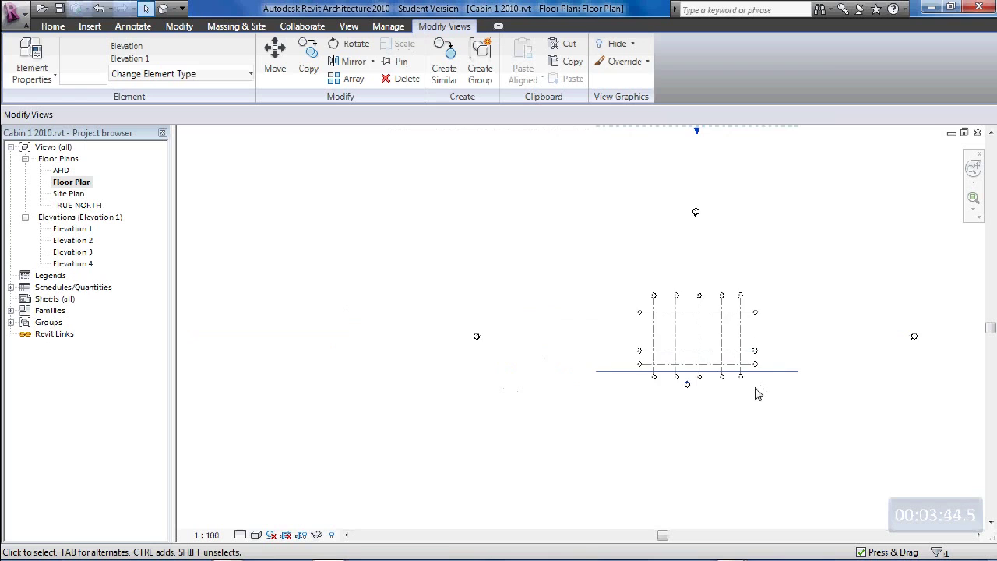
pyautogui.moveTo(749, 412); pyautogui.dragTo(658, 433, button='middle')
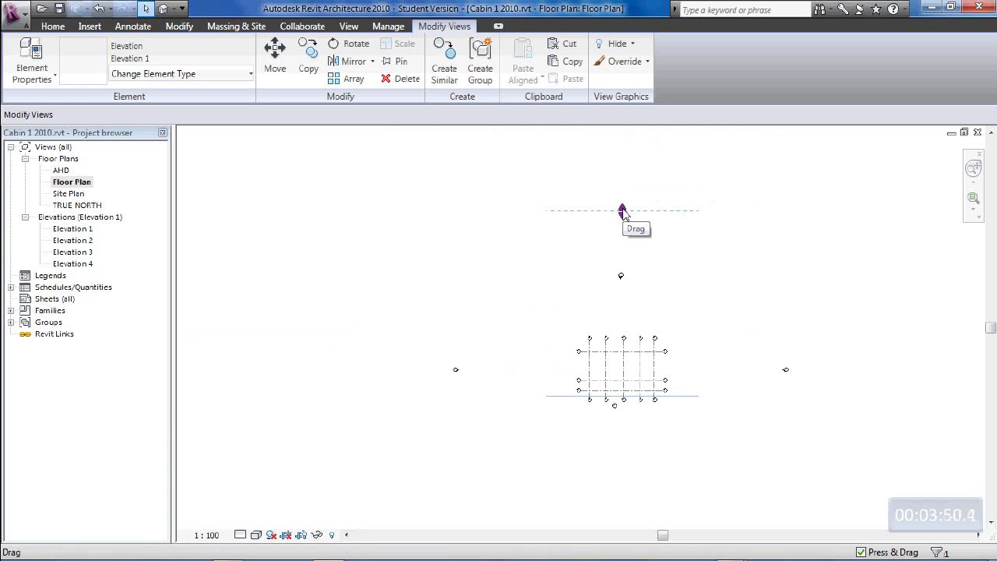
pyautogui.moveTo(623, 215); pyautogui.dragTo(626, 346)
pyautogui.scroll(5, 646, 382)
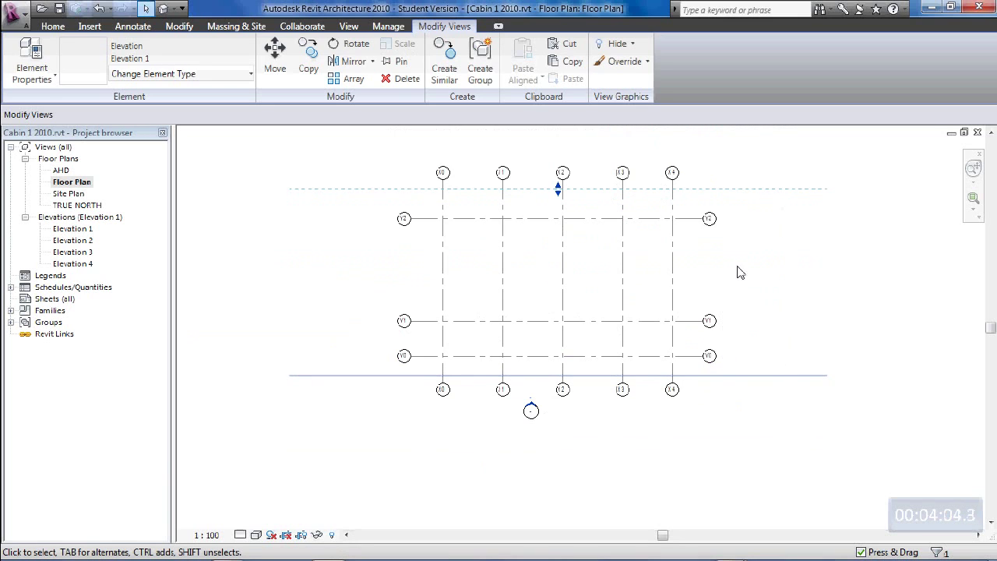
pyautogui.click(790, 302)
# Move the elevation marker on the left side of the grids close to the left grid bubbles, between Y1 and Y2.
pyautogui.scroll(-3, 697, 448)
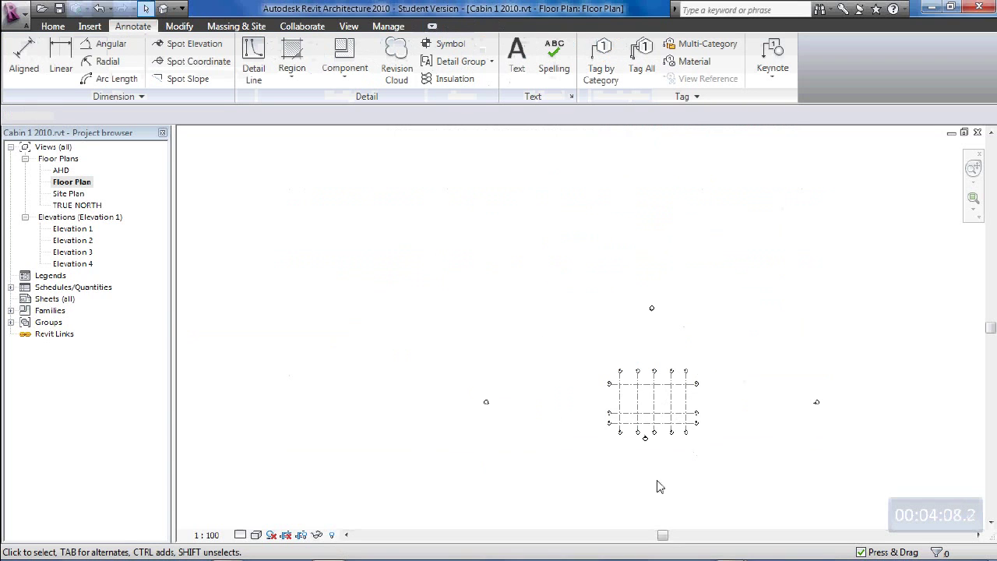
pyautogui.scroll(2, 476, 423)
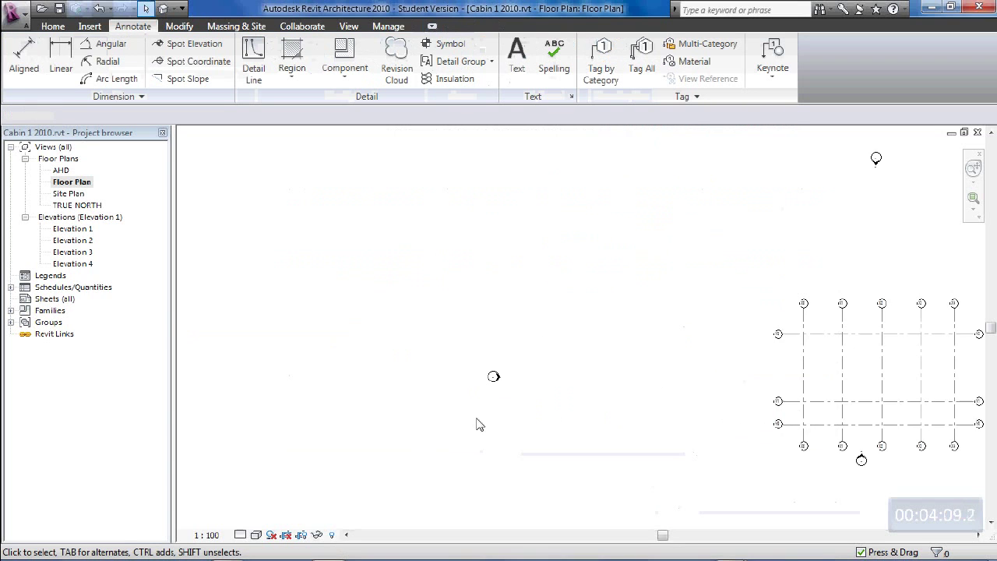
pyautogui.click(494, 374)
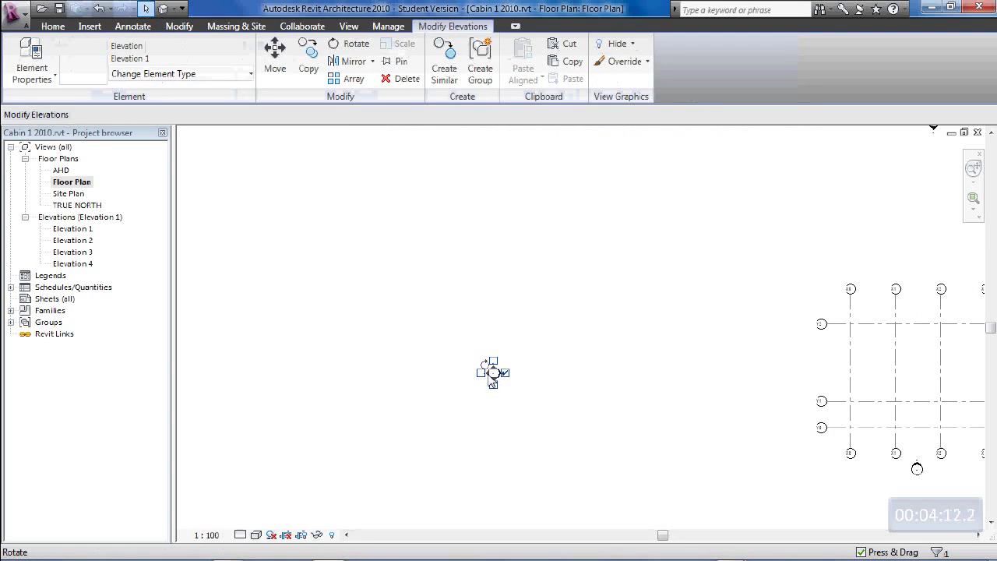
pyautogui.scroll(3, 493, 381)
pyautogui.moveTo(500, 380); pyautogui.dragTo(808, 311)
pyautogui.scroll(-3, 701, 352)
pyautogui.moveTo(696, 357); pyautogui.dragTo(436, 350, button='middle')
pyautogui.scroll(2, 504, 313)
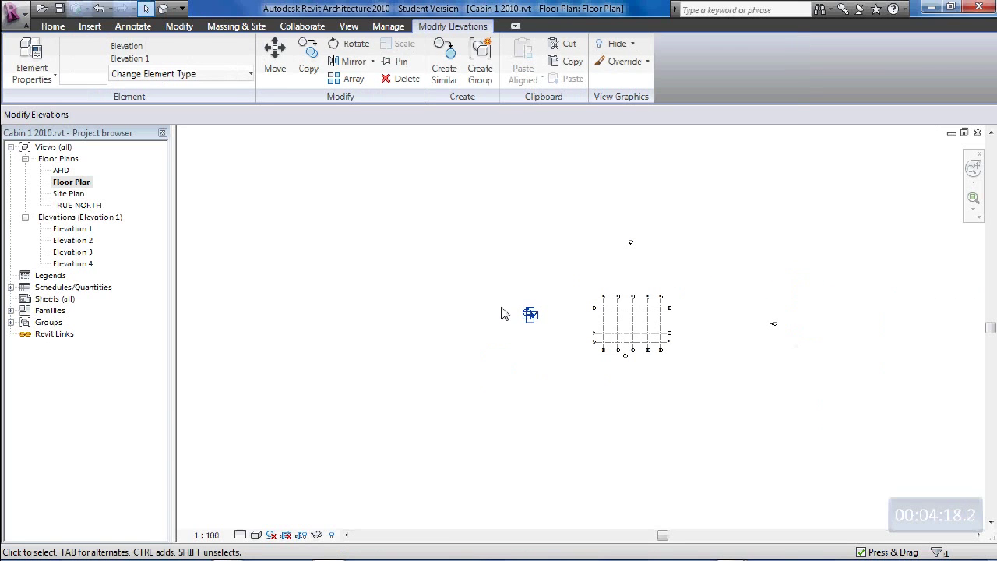
pyautogui.click(505, 325)
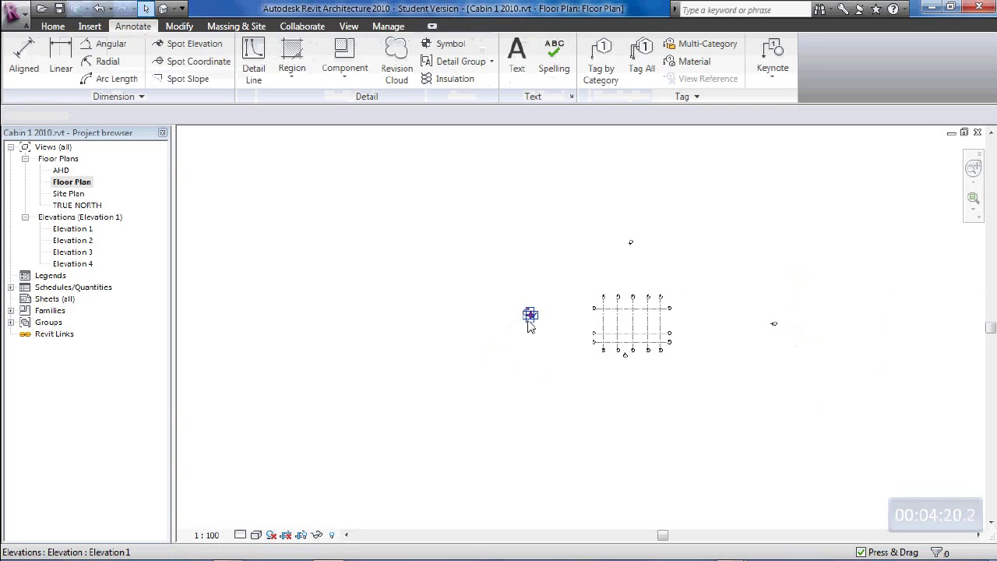
pyautogui.click(528, 321)
pyautogui.scroll(5, 529, 319)
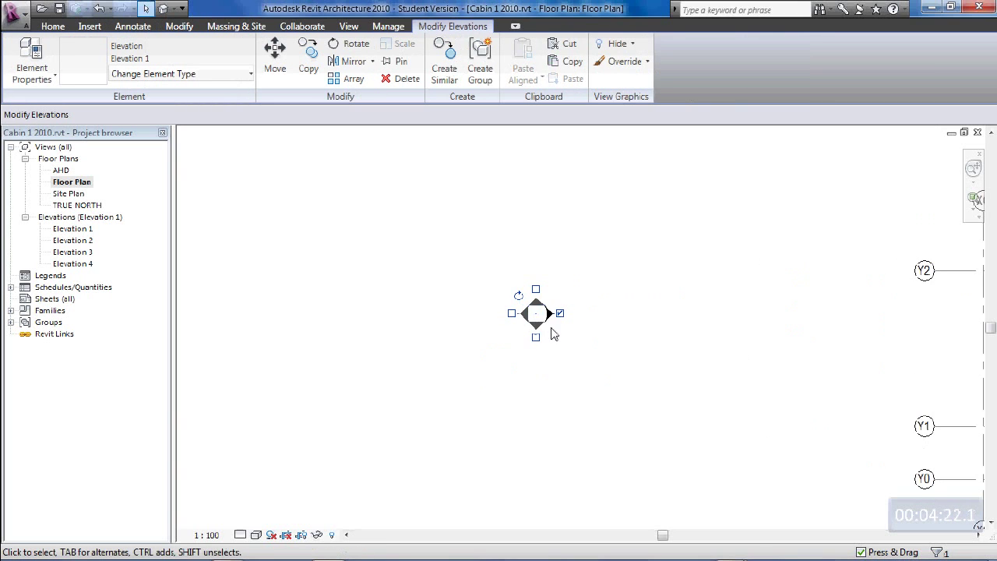
pyautogui.moveTo(630, 343); pyautogui.dragTo(522, 334, button='middle')
pyautogui.moveTo(425, 326); pyautogui.dragTo(766, 374)
pyautogui.click(634, 403)
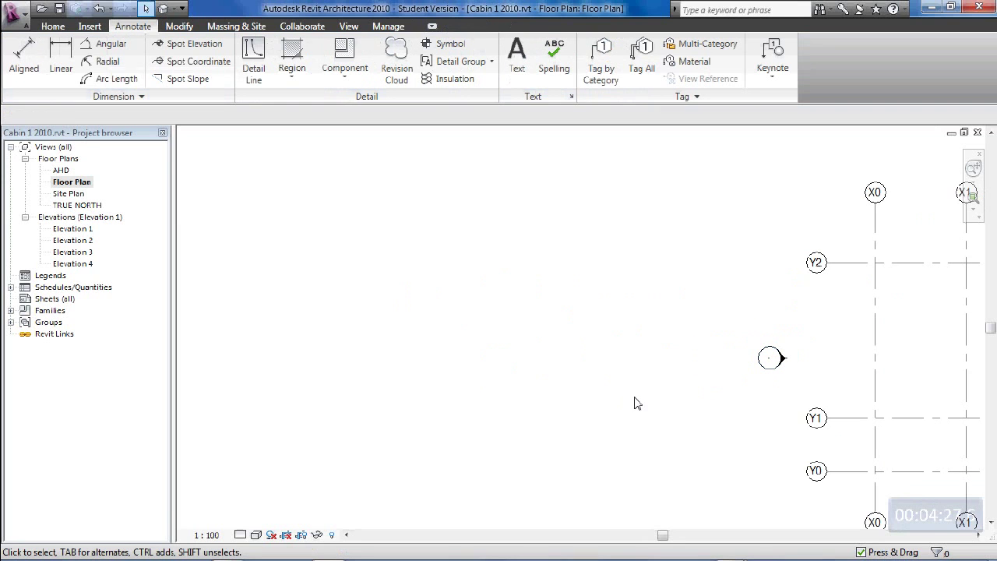
# Move the left elevation marker's view line to the left grid bubbles and its far clip line to the right side of the grids.
pyautogui.click(782, 359)
pyautogui.scroll(-4, 647, 365)
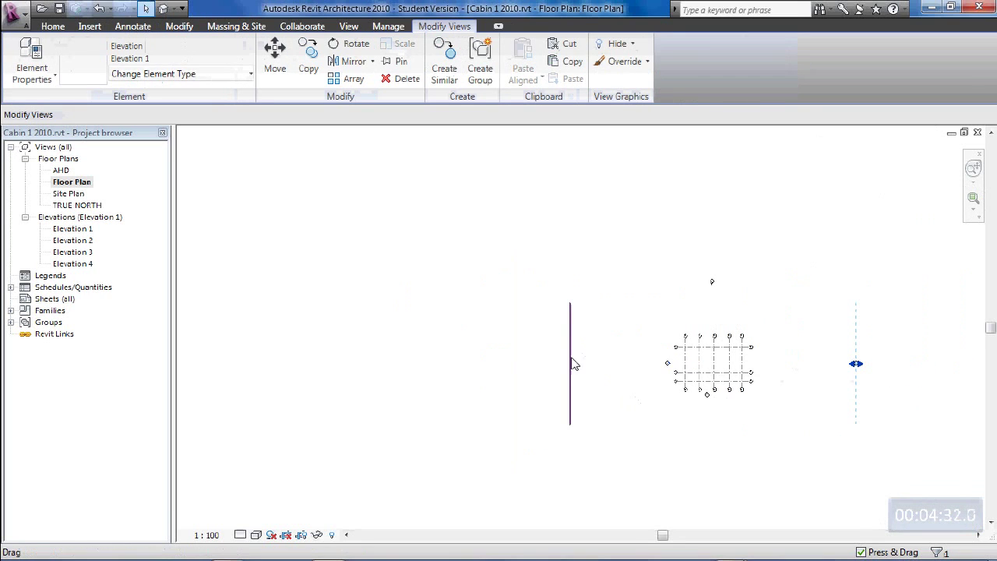
pyautogui.moveTo(573, 365); pyautogui.dragTo(678, 366)
pyautogui.moveTo(958, 371); pyautogui.dragTo(738, 374)
pyautogui.click(731, 476)
# Move the elevation marker above the grids down beside the upper grid bubbles, between X1 and X2, and clear the selection.
pyautogui.scroll(8, 709, 282)
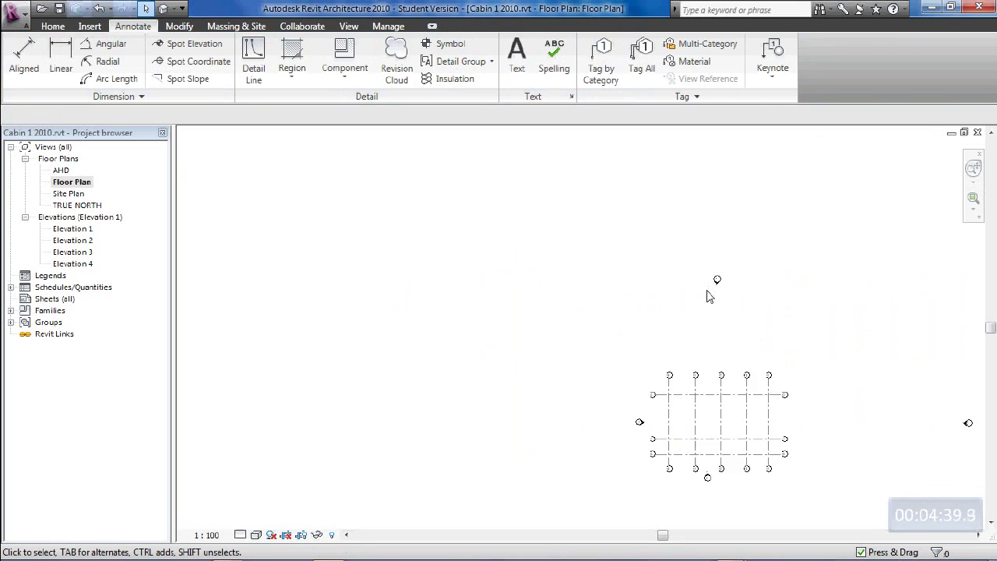
pyautogui.click(711, 274)
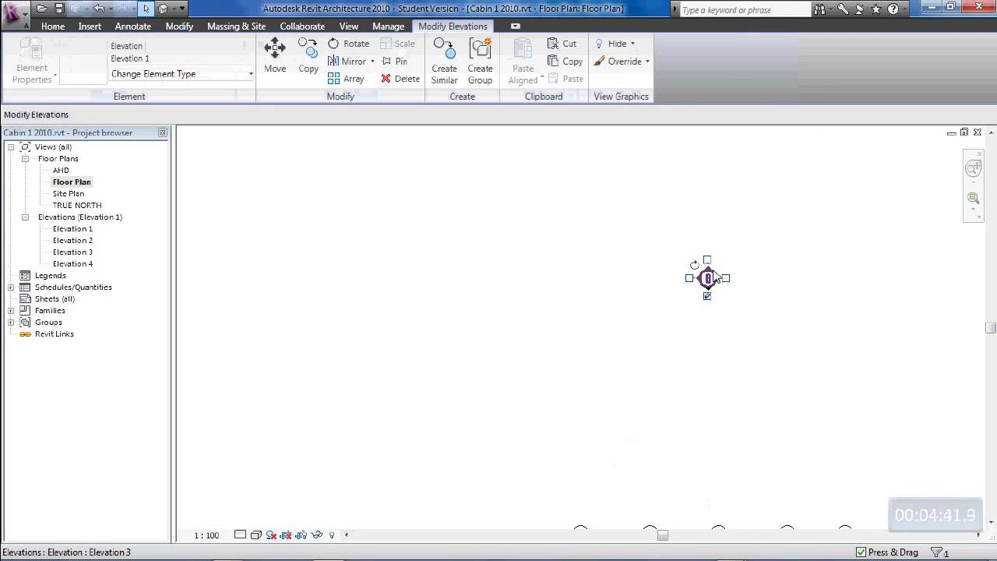
pyautogui.moveTo(712, 278)
pyautogui.mouseDown()
pyautogui.moveTo(703, 437)
pyautogui.moveTo(719, 483)
pyautogui.mouseUp()
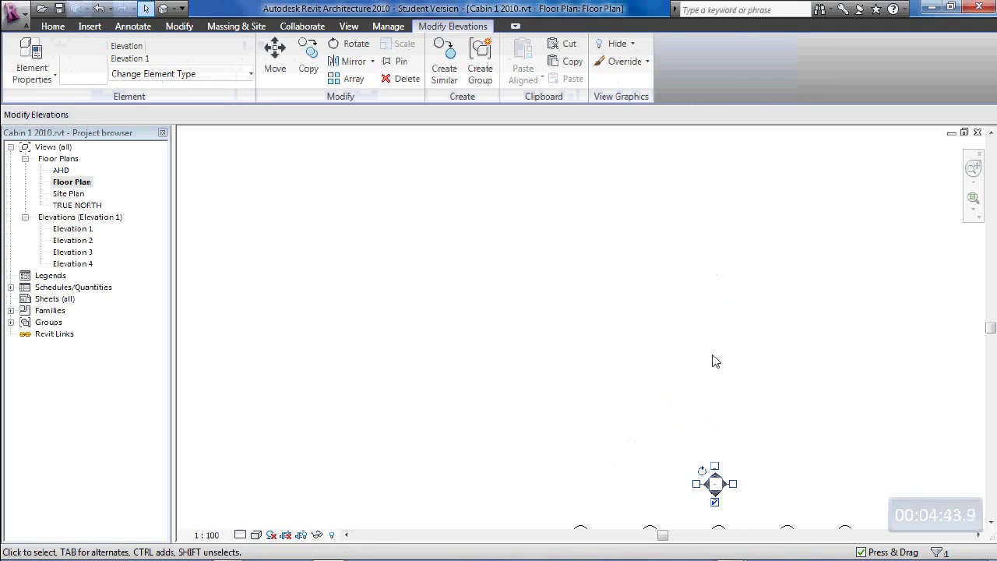
pyautogui.moveTo(761, 472); pyautogui.dragTo(607, 258, button='middle')
pyautogui.moveTo(567, 271); pyautogui.dragTo(539, 294)
pyautogui.click(625, 283)
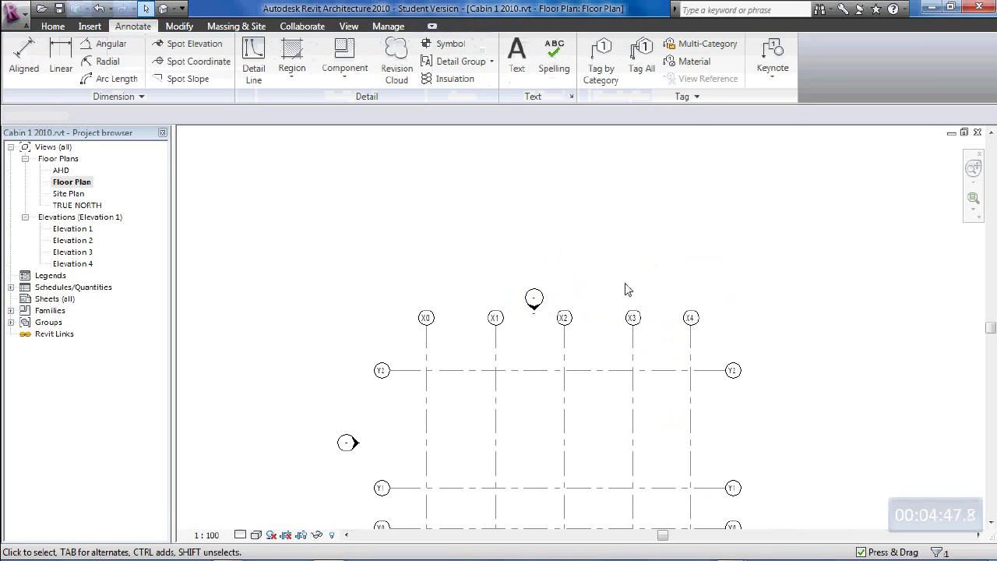
# Move the upper elevation marker's view line to just inside the upper bubbles and its far clip line to the lower bubbles.
pyautogui.click(535, 304)
pyautogui.scroll(-5, 576, 274)
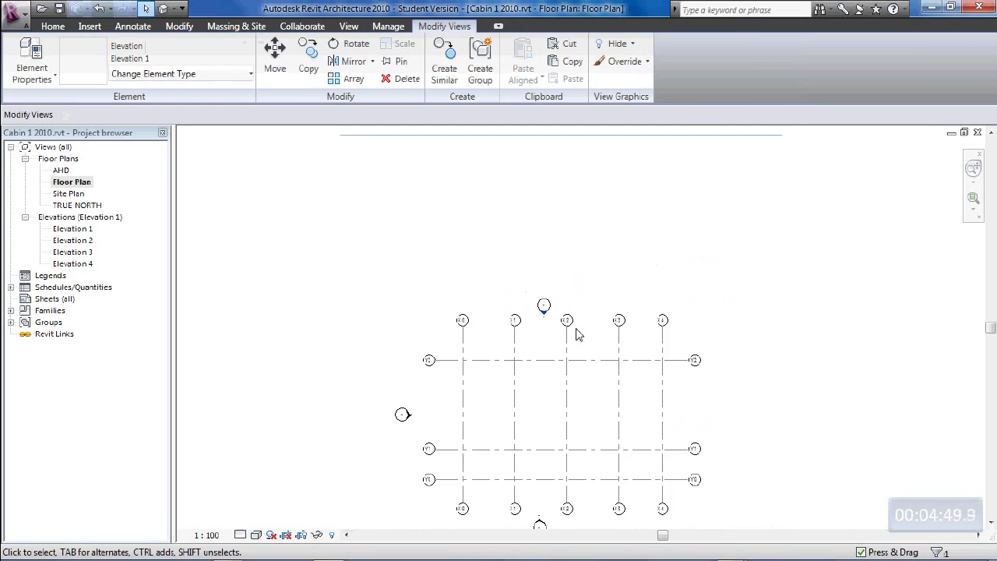
pyautogui.moveTo(594, 277); pyautogui.dragTo(590, 361)
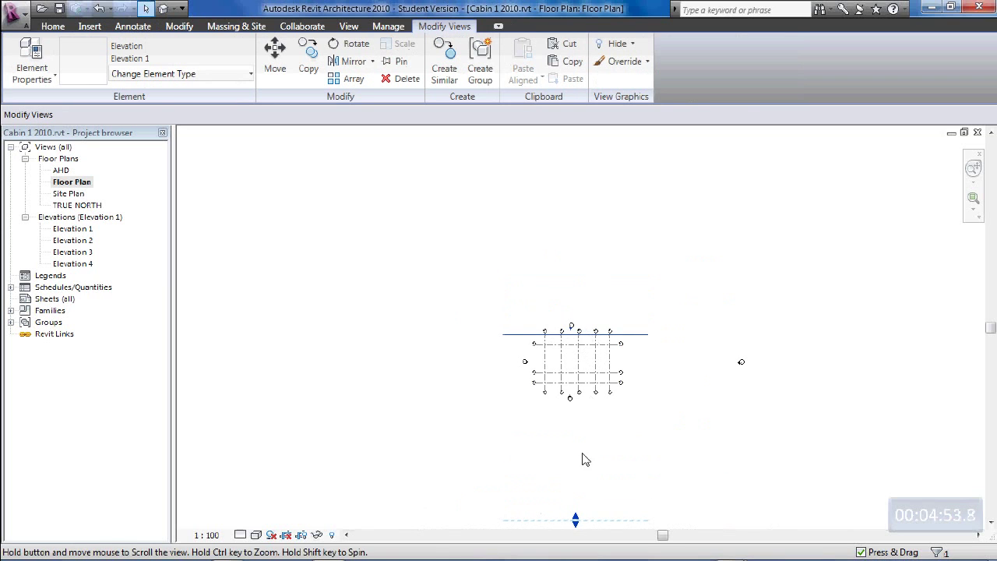
pyautogui.moveTo(584, 459); pyautogui.dragTo(563, 351, button='middle')
pyautogui.moveTo(549, 411)
pyautogui.mouseDown()
pyautogui.moveTo(556, 291)
pyautogui.moveTo(572, 279)
pyautogui.mouseUp()
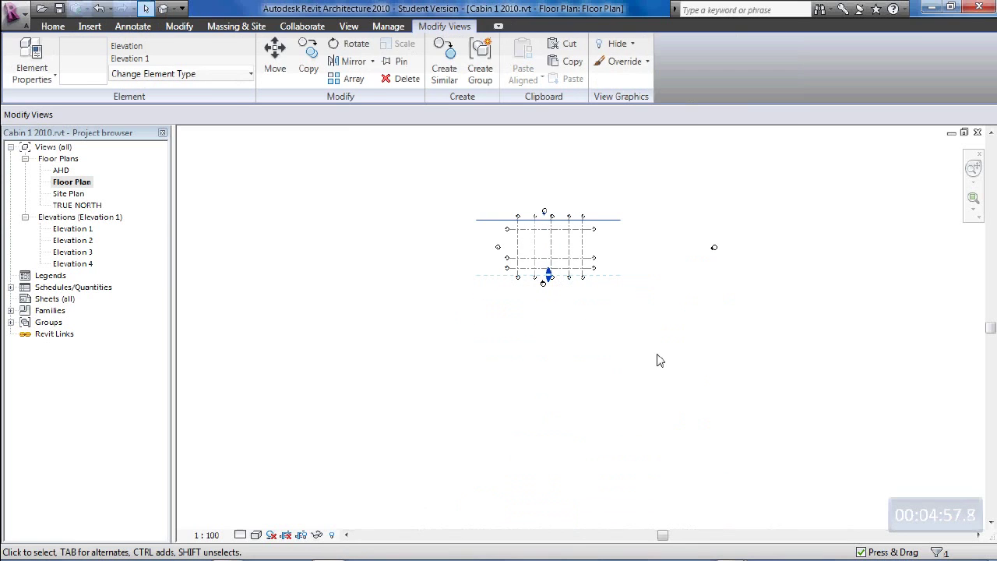
pyautogui.click(659, 356)
# Move the elevation marker on the right side of the grids close to the right grid bubbles, between Y1 and Y2.
pyautogui.moveTo(659, 357)
pyautogui.mouseDown(button='middle')
pyautogui.moveTo(578, 416)
pyautogui.moveTo(605, 424)
pyautogui.mouseUp(button='middle')
pyautogui.scroll(2, 645, 360)
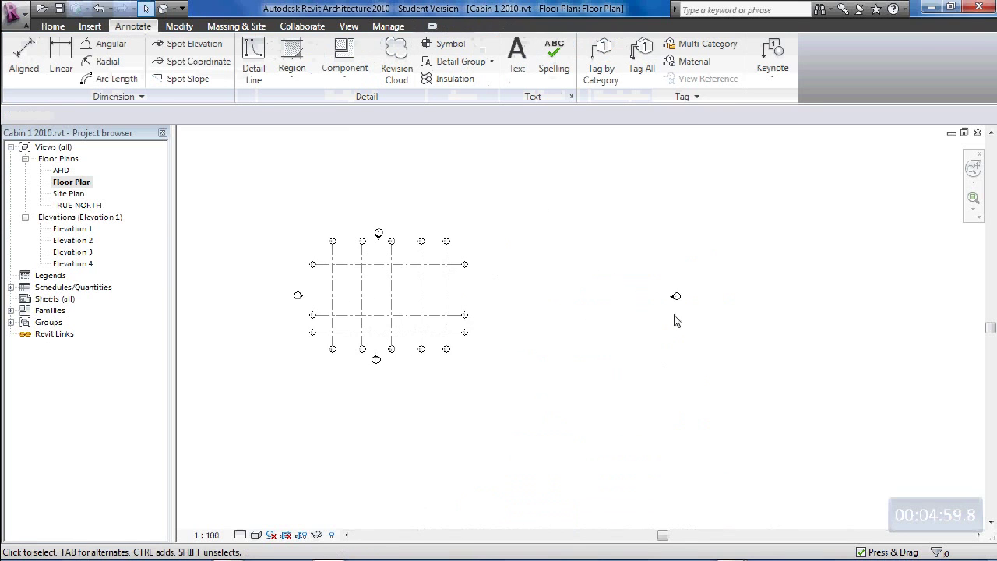
pyautogui.click(689, 300)
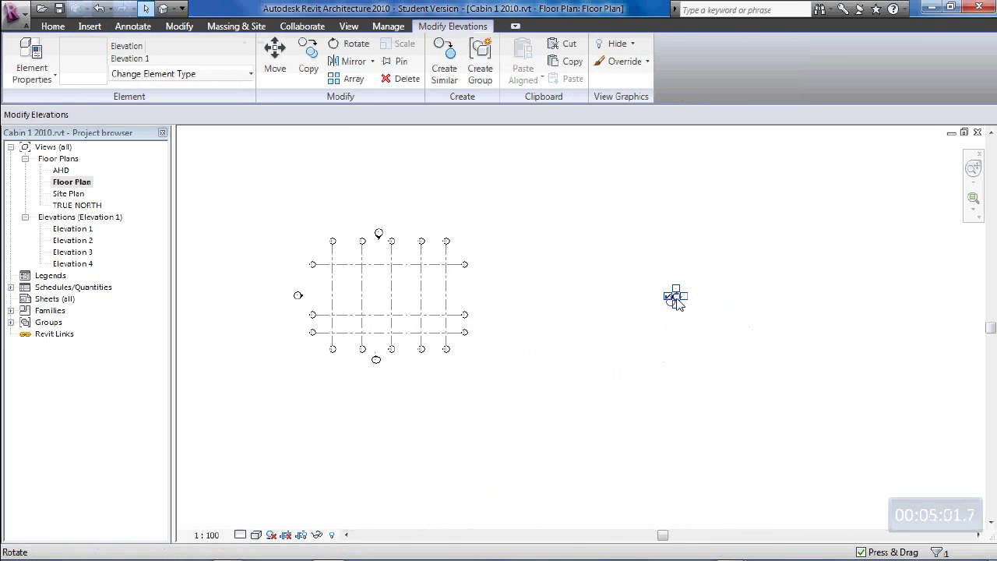
pyautogui.scroll(3, 675, 299)
pyautogui.moveTo(684, 302)
pyautogui.mouseDown()
pyautogui.moveTo(393, 306)
pyautogui.moveTo(418, 301)
pyautogui.moveTo(326, 293)
pyautogui.moveTo(355, 307)
pyautogui.mouseUp()
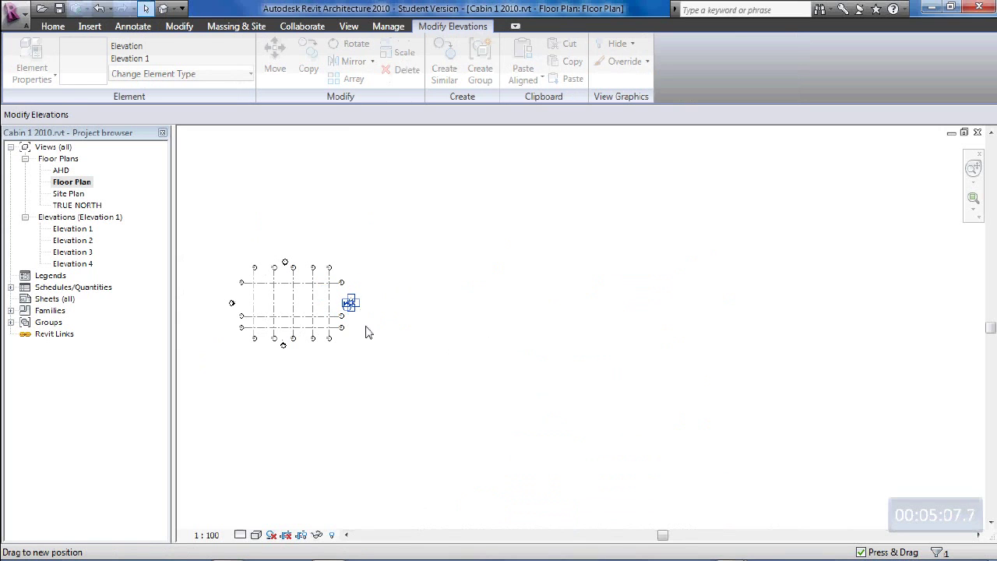
# Move the right elevation marker's view line to the right grid bubbles and its far clip line to the left bubbles, and clear the selection.
pyautogui.click(389, 358)
pyautogui.moveTo(390, 358); pyautogui.dragTo(707, 407, button='middle')
pyautogui.scroll(4, 659, 371)
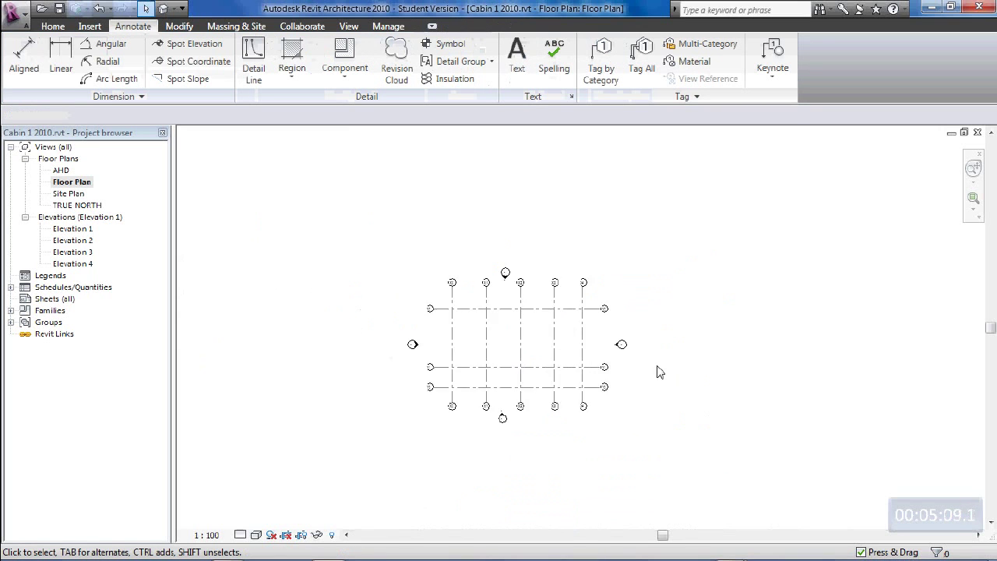
pyautogui.click(606, 339)
pyautogui.moveTo(825, 385); pyautogui.dragTo(689, 367)
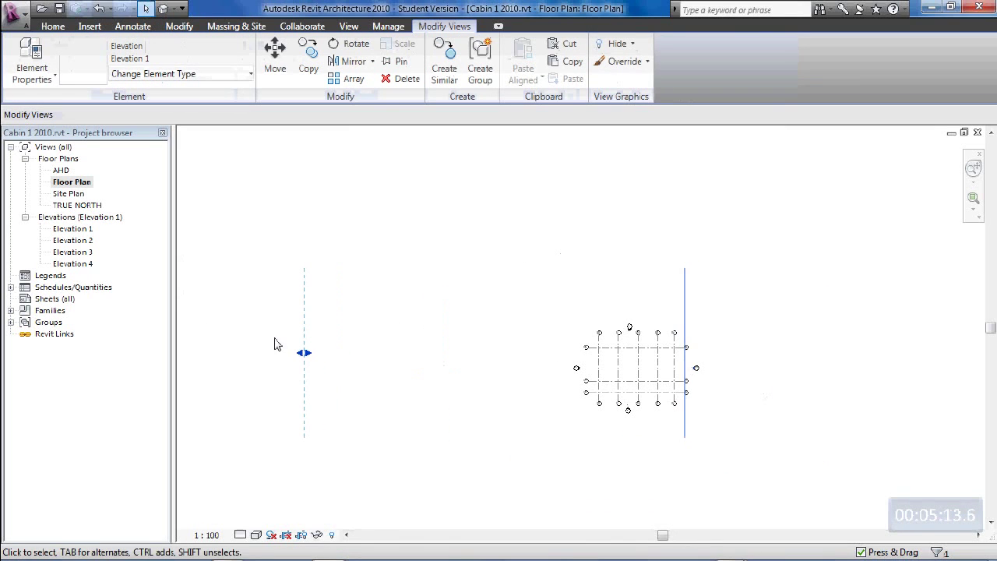
pyautogui.moveTo(305, 354); pyautogui.dragTo(588, 400)
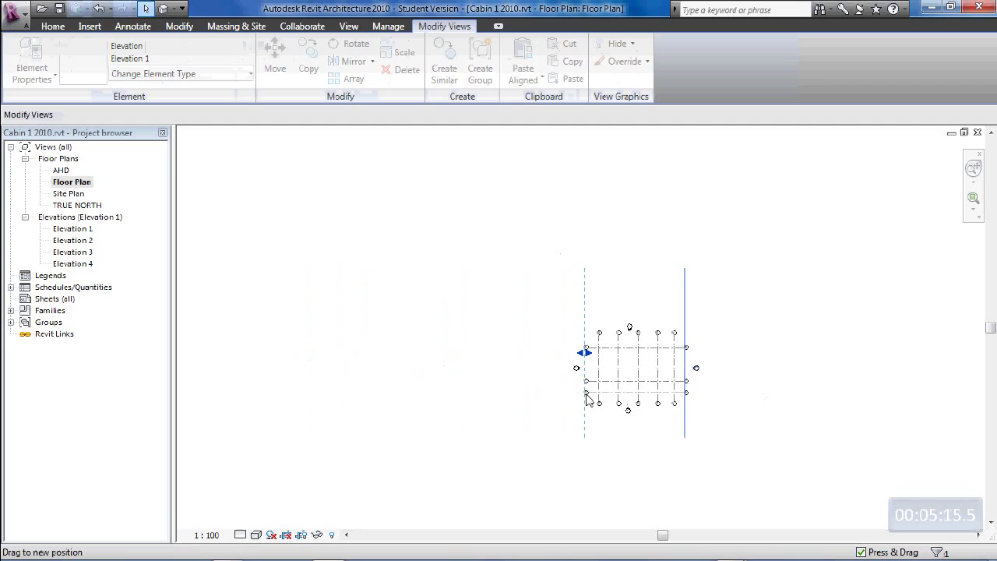
pyautogui.click(471, 367)
# Examine the four elevation markers around the grids and zoom the floor plan to fit its full extents.
pyautogui.moveTo(523, 372); pyautogui.dragTo(423, 296, button='middle')
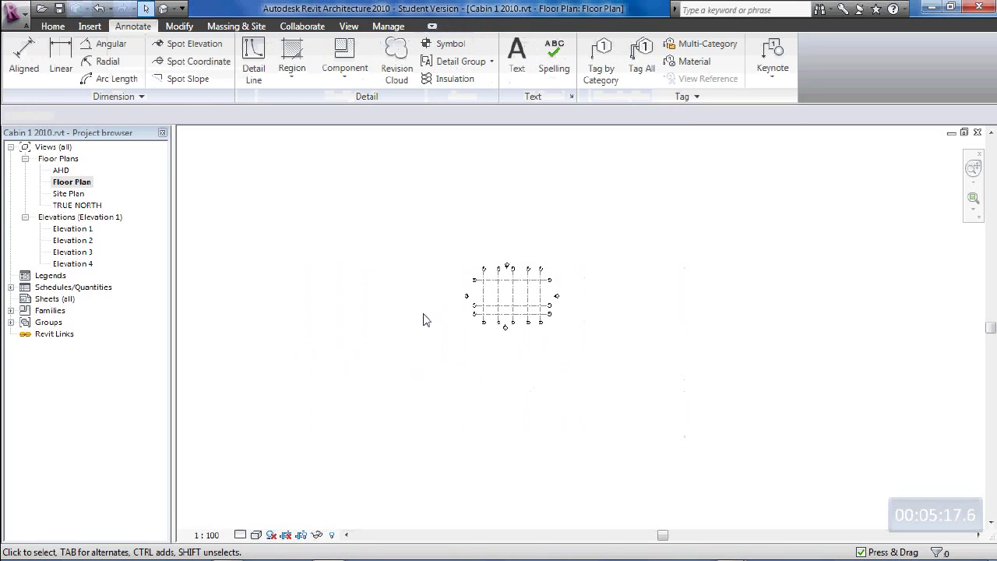
pyautogui.scroll(2, 579, 302)
pyautogui.scroll(-2, 586, 313)
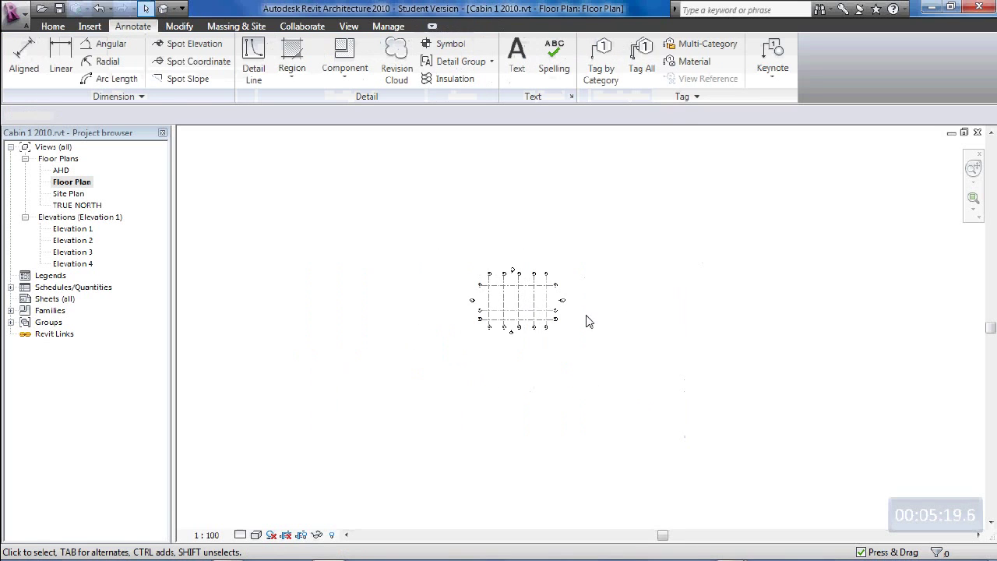
pyautogui.scroll(-2, 596, 310)
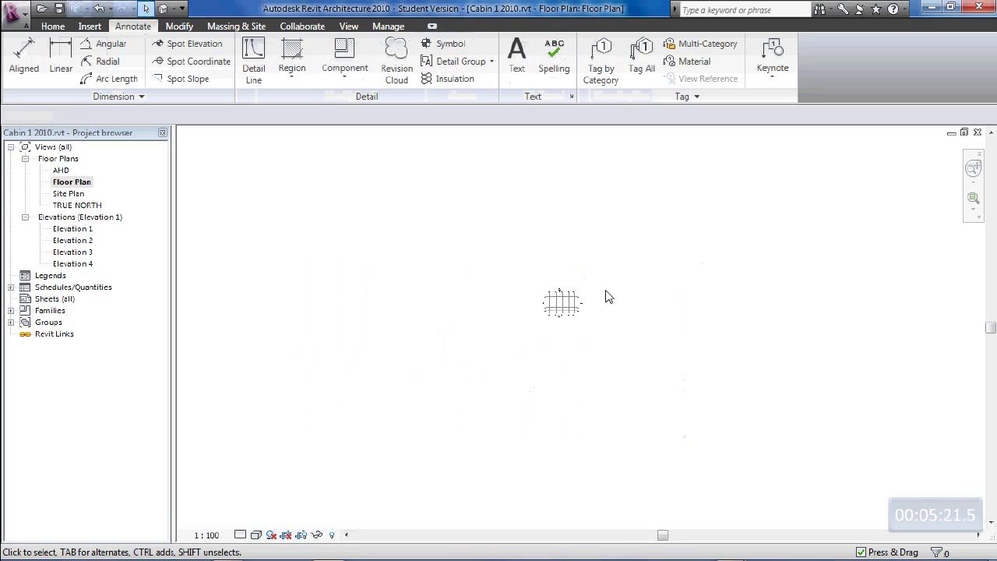
pyautogui.scroll(2, 611, 294)
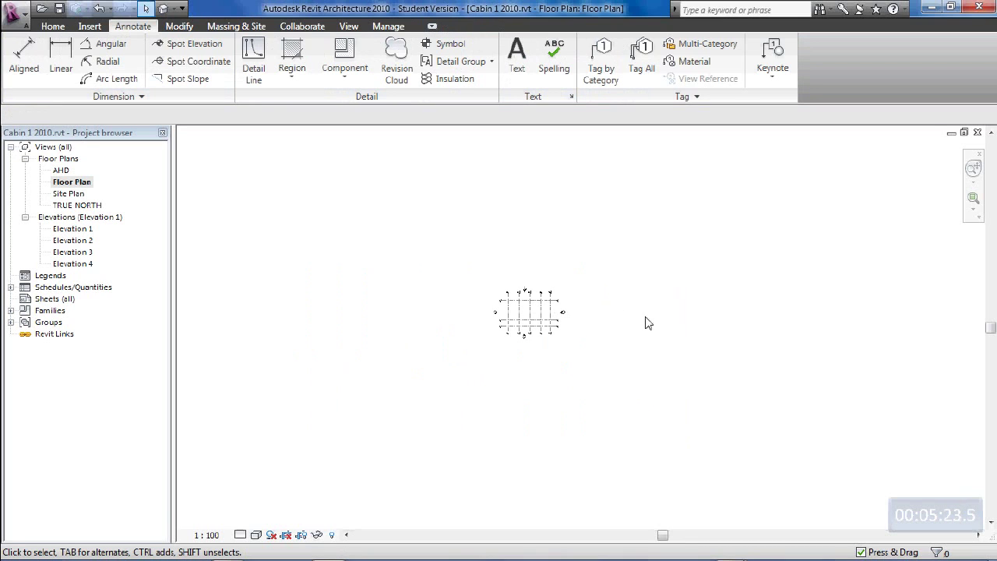
pyautogui.press('z')
pyautogui.press('f')
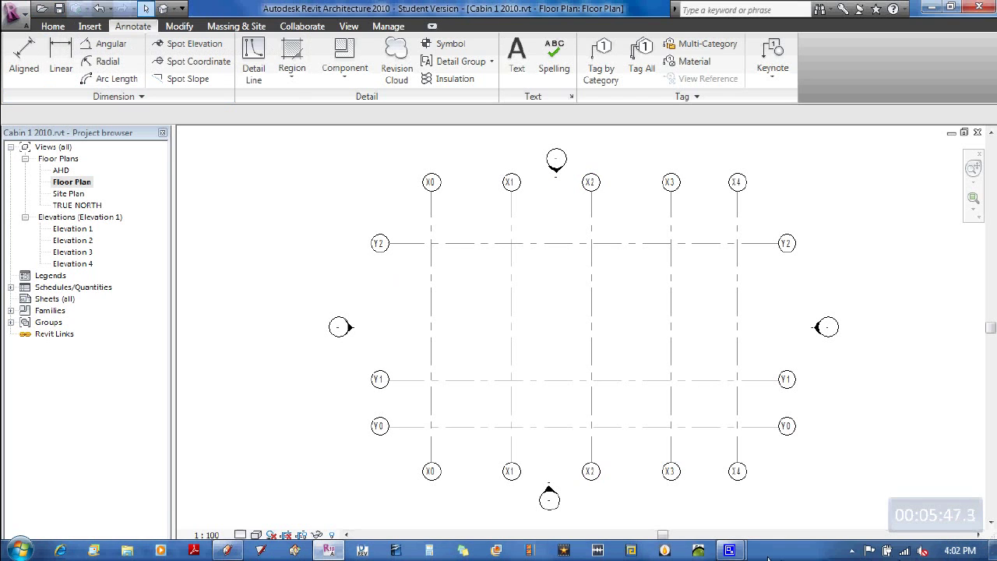
pyautogui.moveTo(729, 550)
pyautogui.click(723, 465)
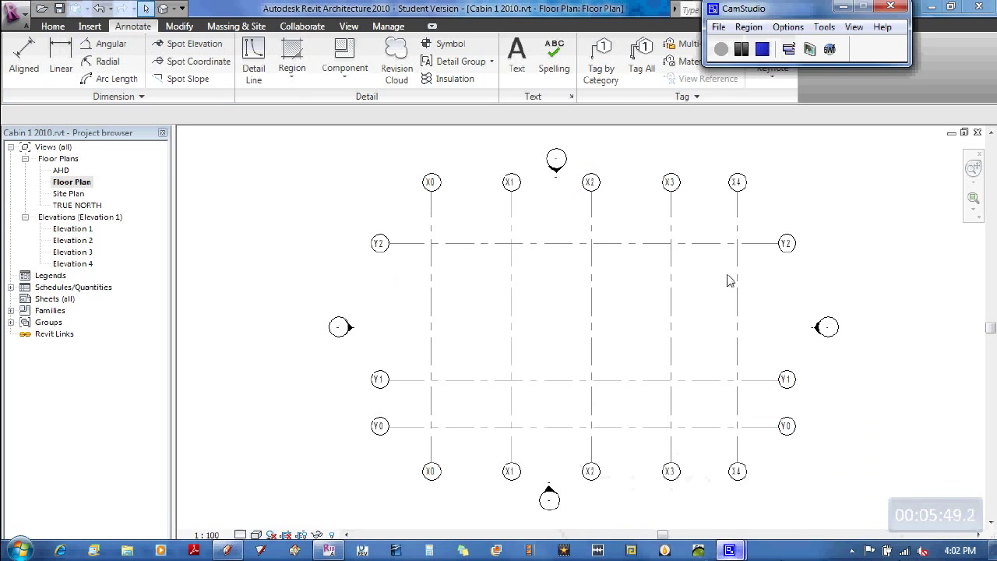